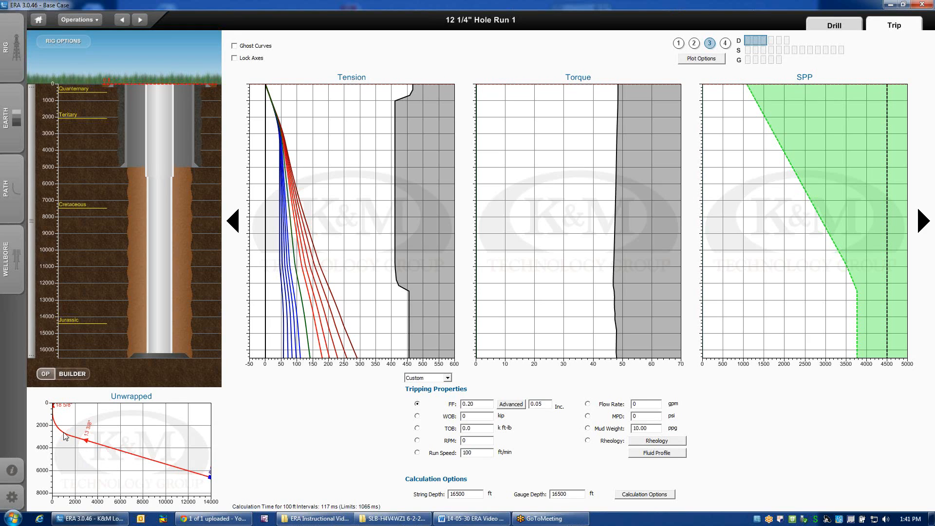
# Open the Path Builder to view the well path plots and close it again.
pyautogui.click(4, 206)
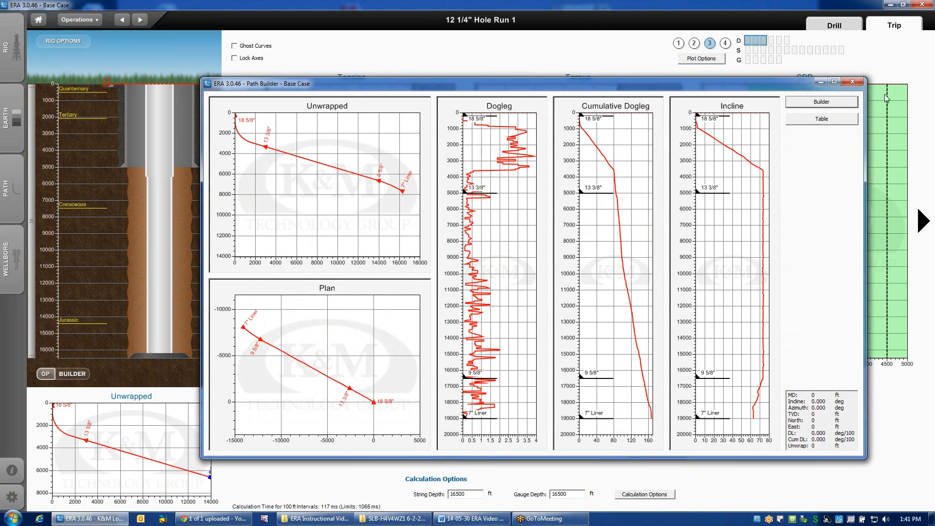
pyautogui.click(851, 83)
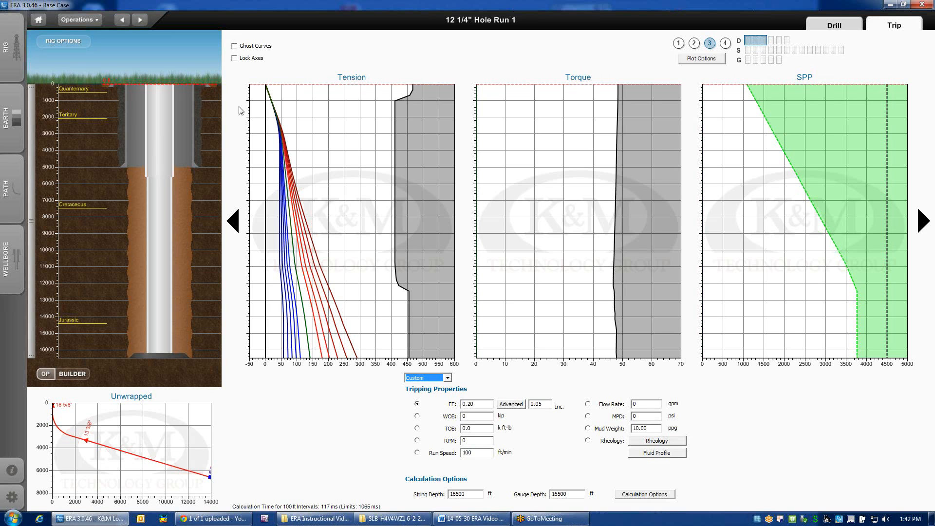
# Make the MUT Limit visible in the Torque chart's limits and close the chart settings.
pyautogui.doubleClick(576, 242)
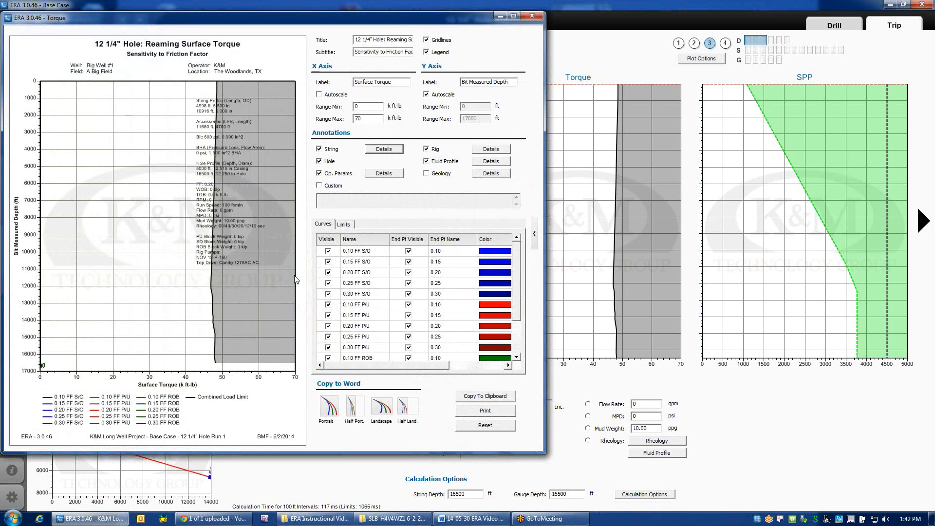
pyautogui.click(348, 229)
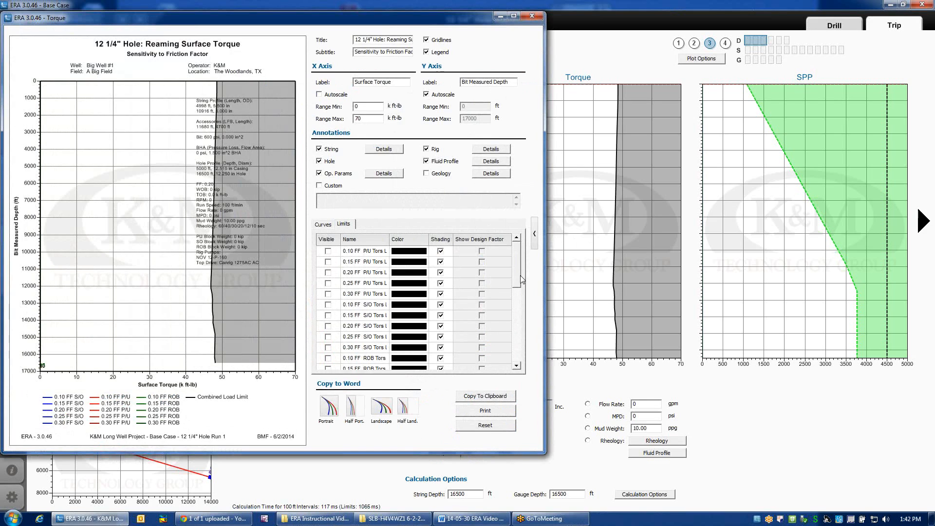
pyautogui.moveTo(519, 272); pyautogui.dragTo(516, 316)
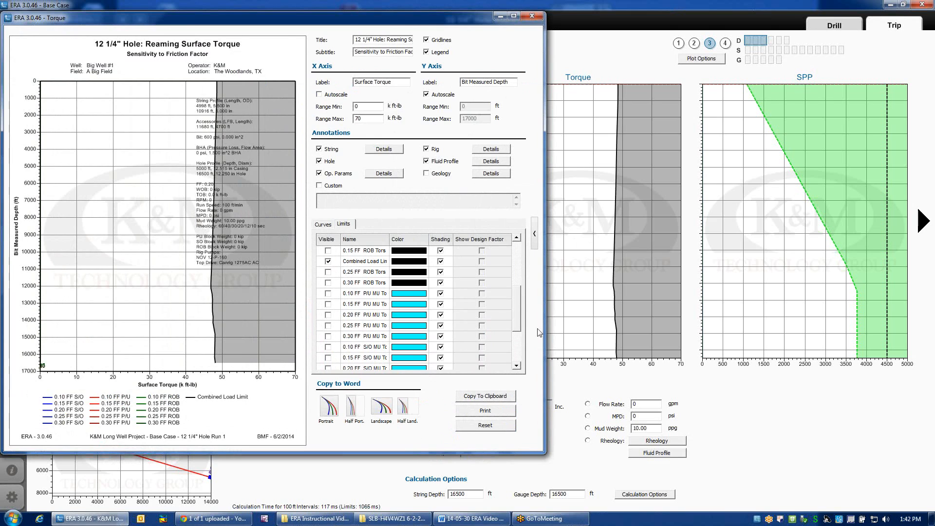
pyautogui.scroll(-1, 517, 325)
pyautogui.moveTo(518, 323); pyautogui.dragTo(518, 346)
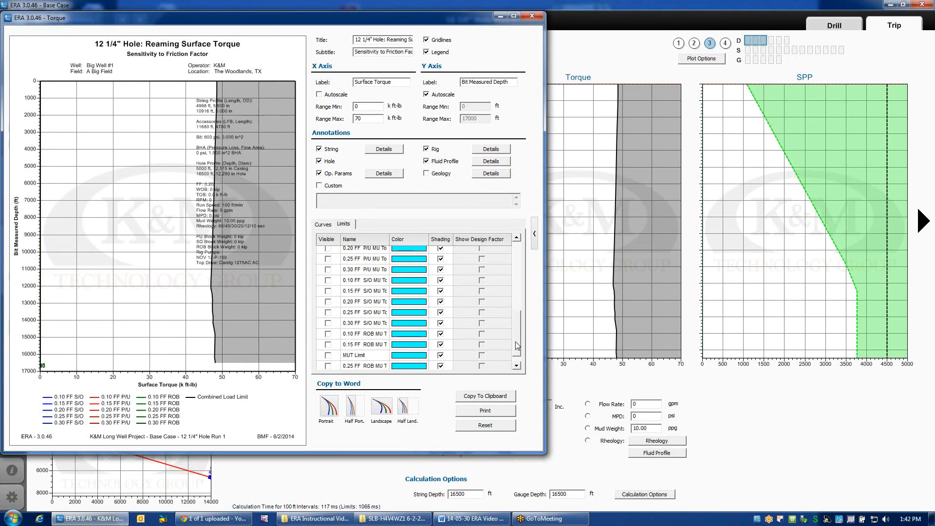
pyautogui.click(328, 355)
pyautogui.click(531, 18)
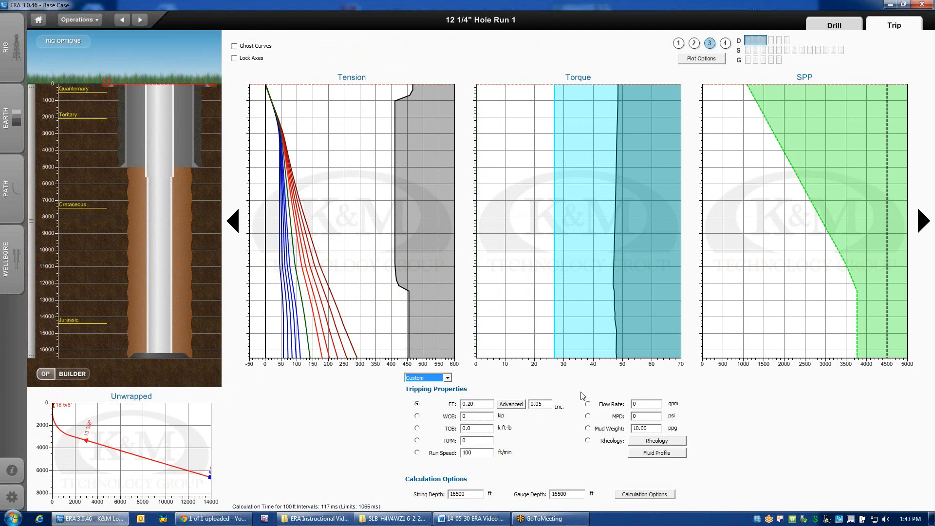
# Hide the MUT Limit in the Torque chart's limits again and close the chart settings.
pyautogui.doubleClick(551, 240)
pyautogui.click(344, 224)
pyautogui.moveTo(520, 248); pyautogui.dragTo(517, 358)
pyautogui.click(327, 343)
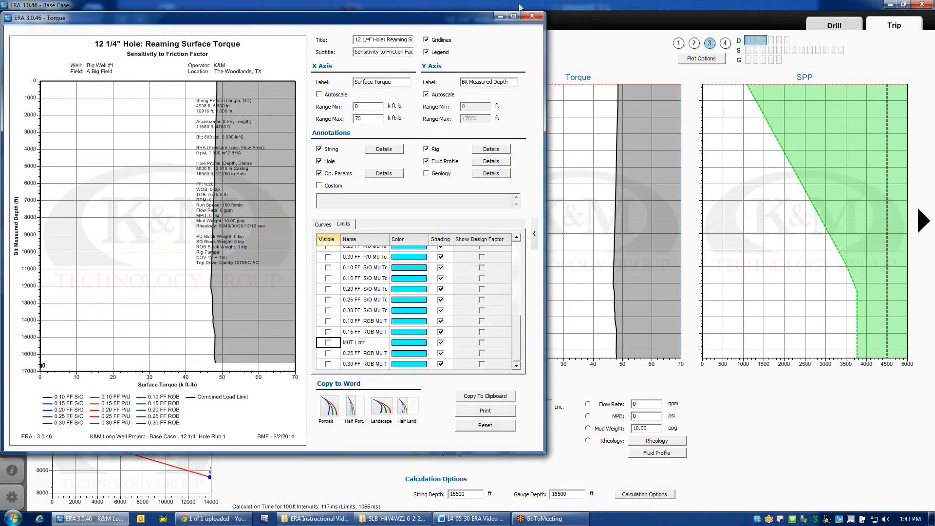
pyautogui.click(532, 17)
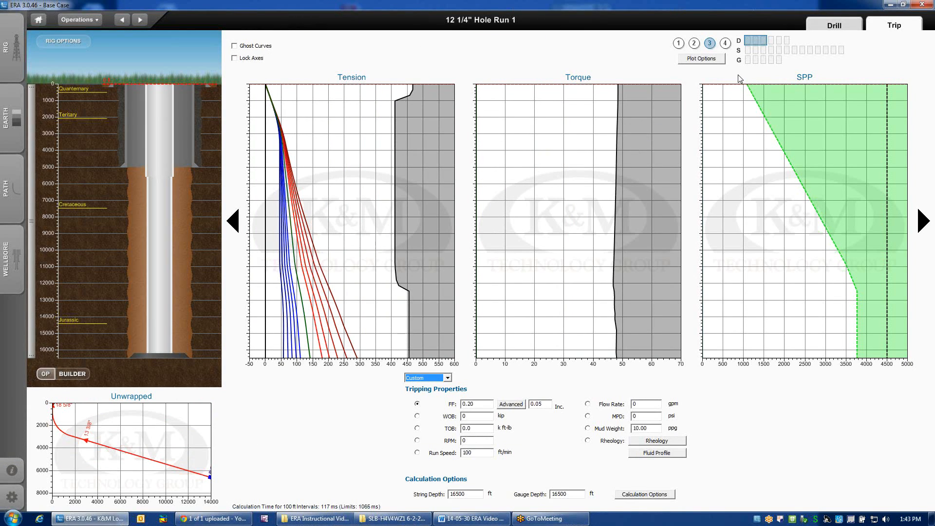
# View the first three S plots, and raise the string in the wellbore schematic to a depth of about 557 ft.
pyautogui.click(748, 50)
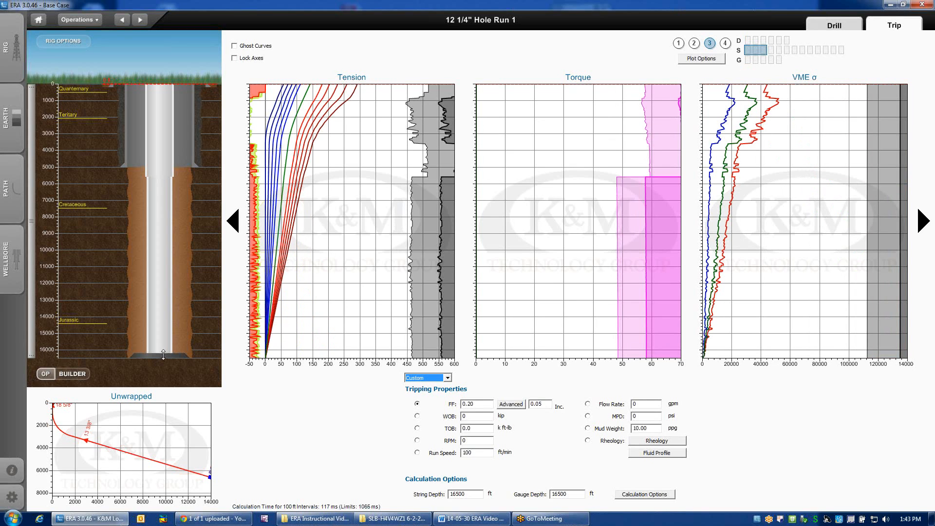
pyautogui.moveTo(163, 354); pyautogui.dragTo(159, 106)
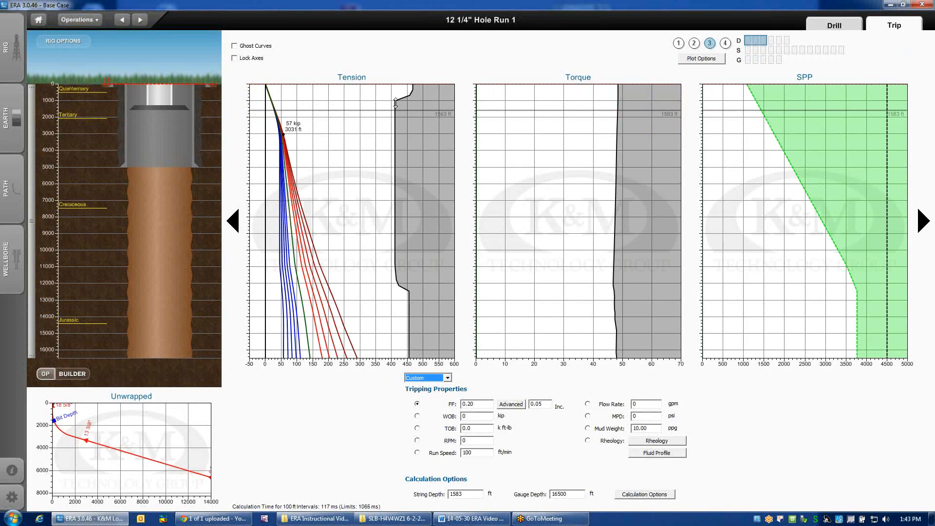
pyautogui.moveTo(151, 104); pyautogui.dragTo(173, 85)
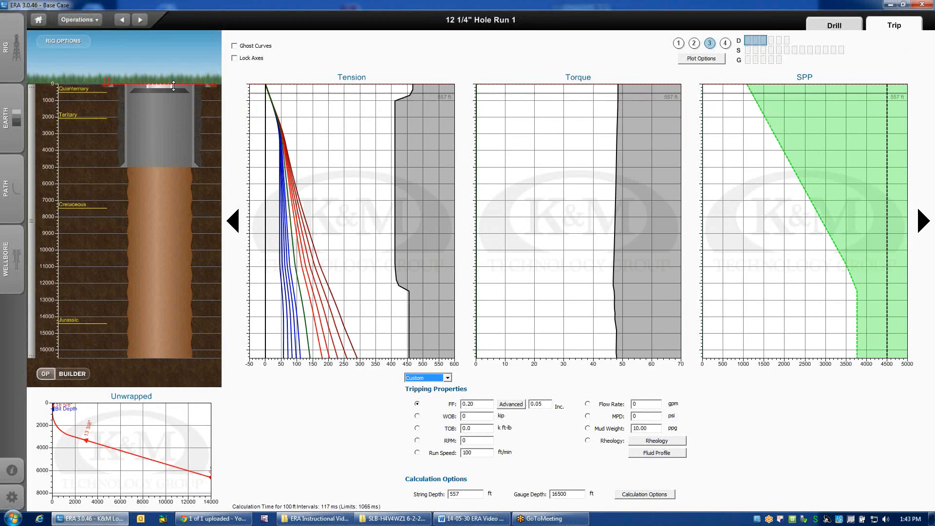
# Show the first three S plots and lower the string through about 2462 ft to 16500 ft.
pyautogui.click(750, 51)
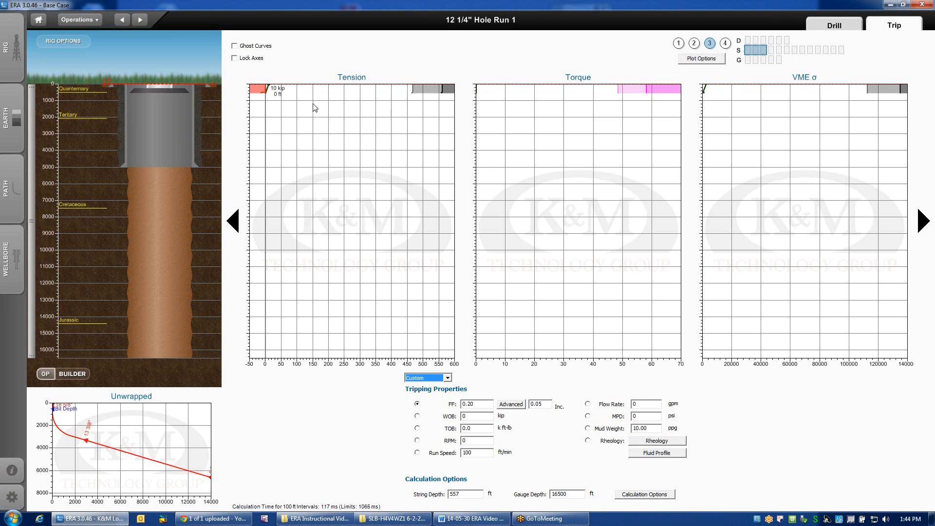
pyautogui.moveTo(159, 88); pyautogui.dragTo(149, 124)
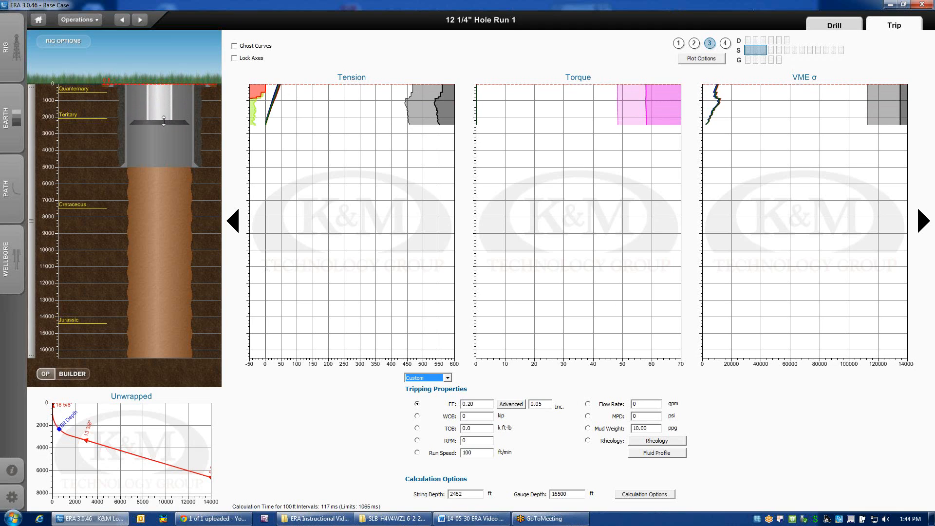
pyautogui.moveTo(161, 125); pyautogui.dragTo(146, 358)
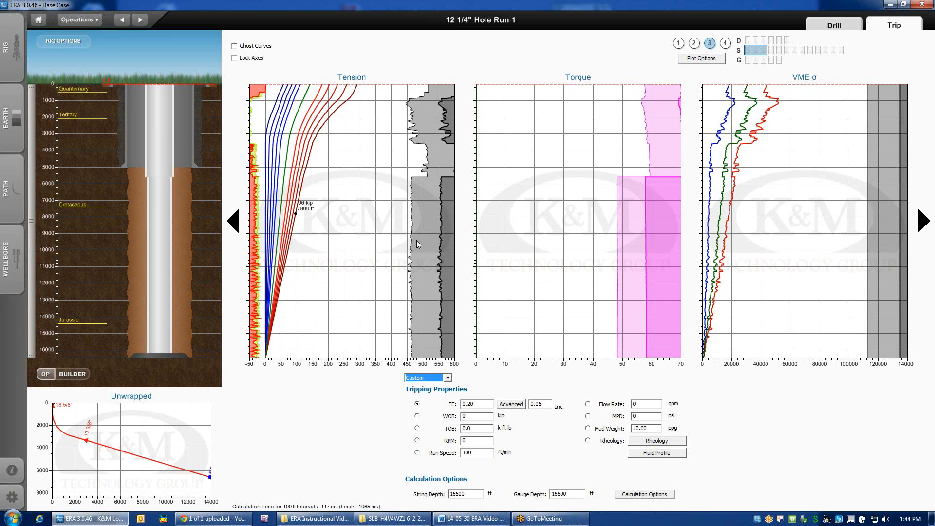
# Return to the first three D plots, open the Tension chart's settings and examine which limits are visible.
pyautogui.click(746, 41)
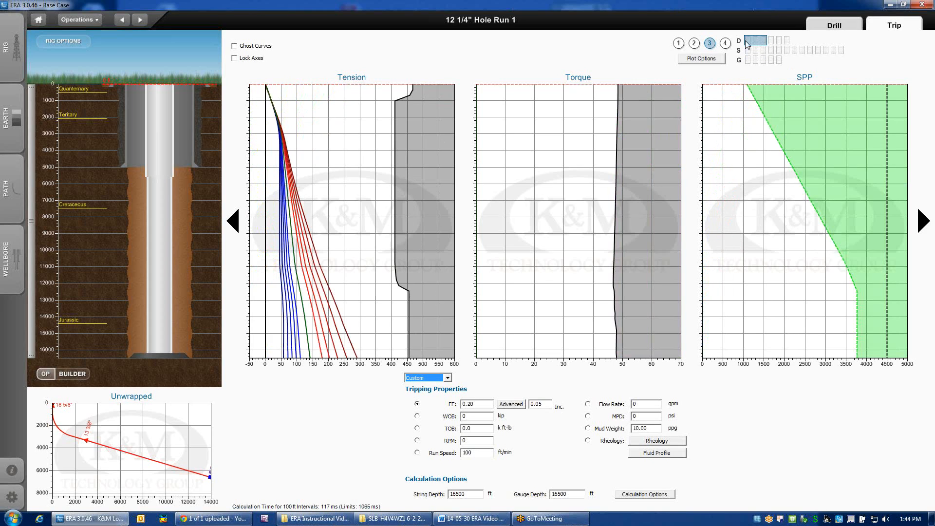
pyautogui.doubleClick(401, 273)
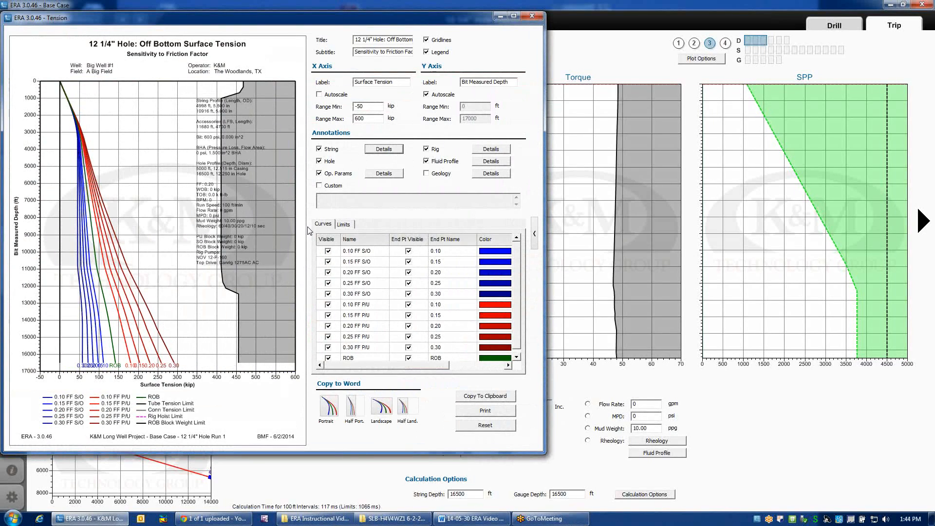
pyautogui.click(344, 225)
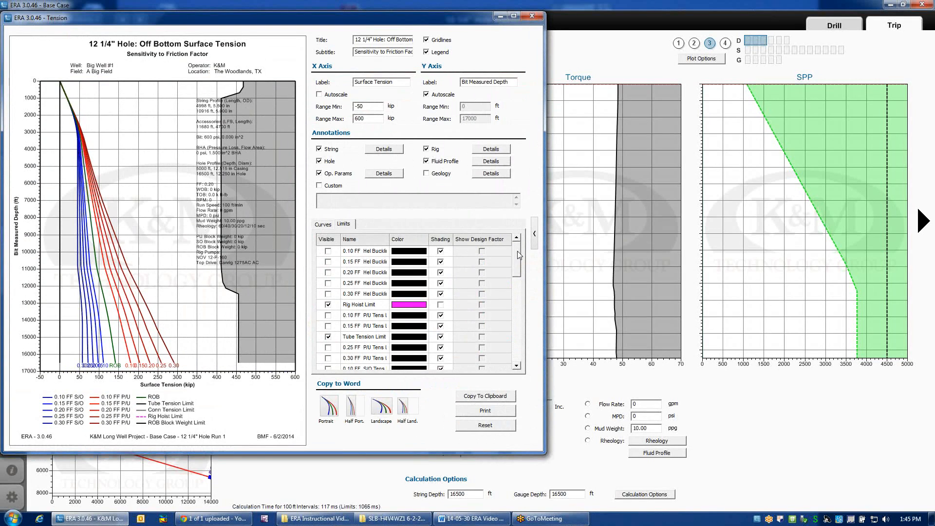
pyautogui.moveTo(517, 250); pyautogui.dragTo(517, 249)
pyautogui.moveTo(517, 263); pyautogui.dragTo(518, 276)
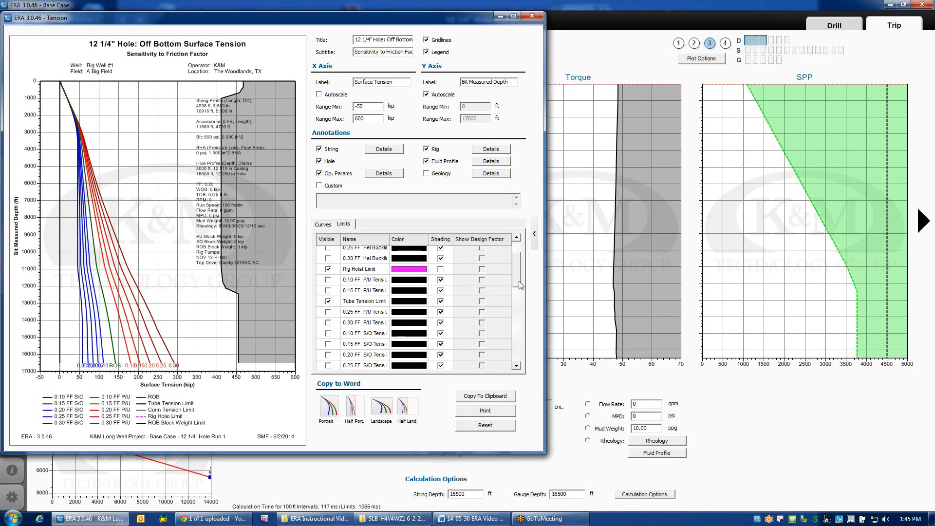
pyautogui.moveTo(519, 280); pyautogui.dragTo(517, 307)
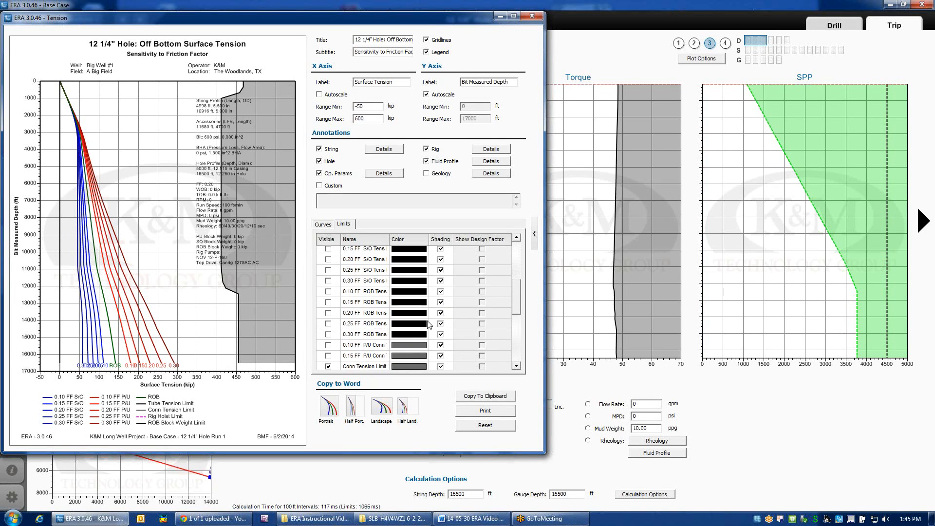
pyautogui.moveTo(518, 296); pyautogui.dragTo(511, 315)
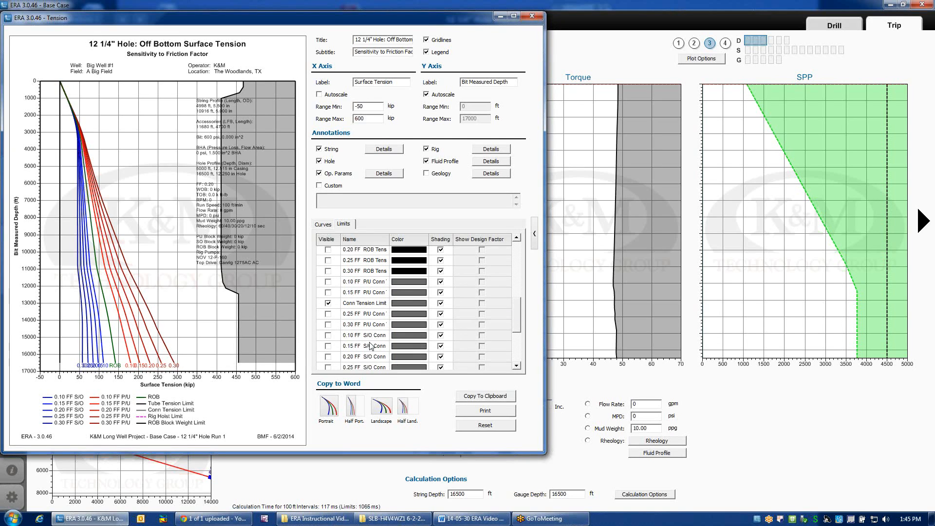
pyautogui.moveTo(520, 322); pyautogui.dragTo(520, 258)
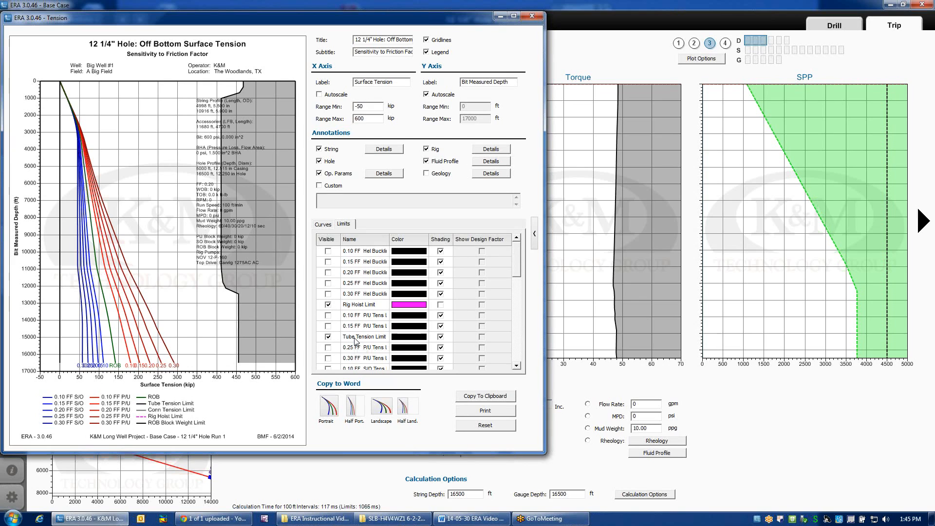
# Compare the 0.10 FF and 0.30 FF P/U tension limits with the Tube Tension Limit, and hide both again.
pyautogui.moveTo(150, 369)
pyautogui.click(328, 316)
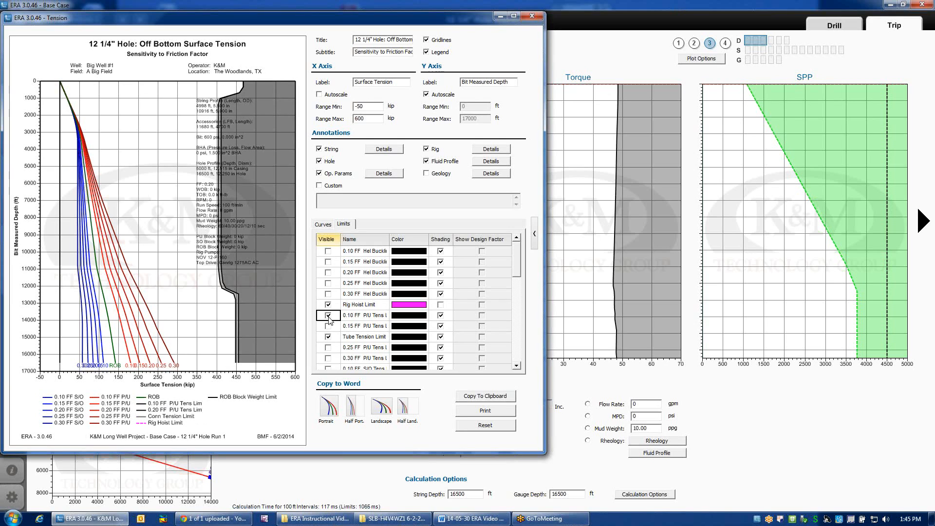
pyautogui.click(328, 359)
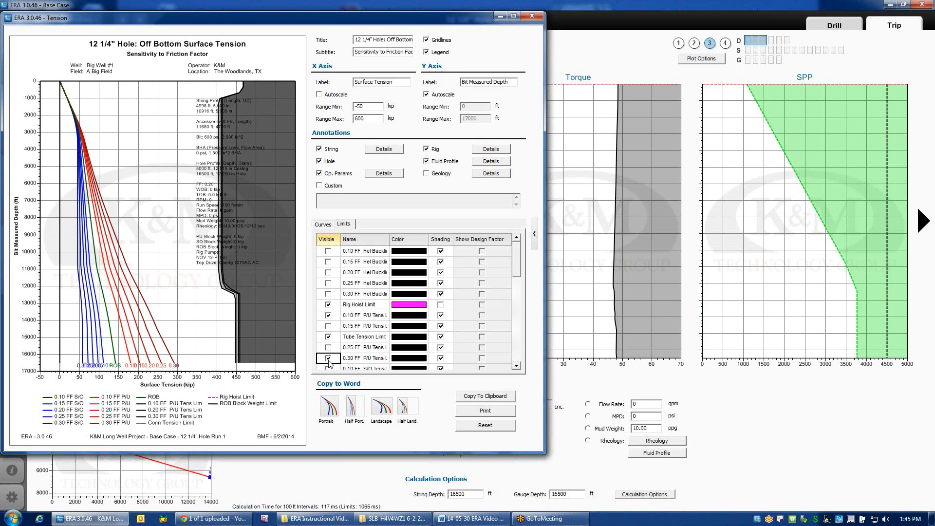
pyautogui.click(328, 338)
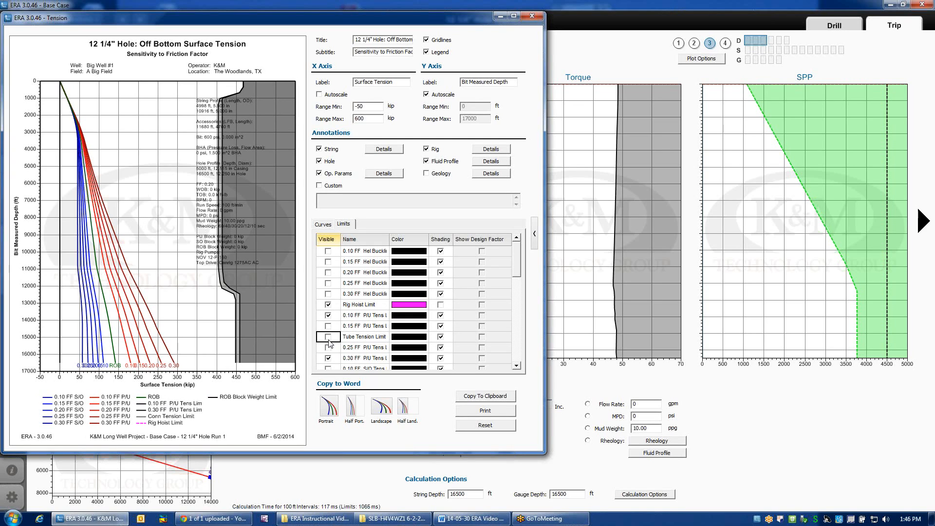
pyautogui.click(328, 337)
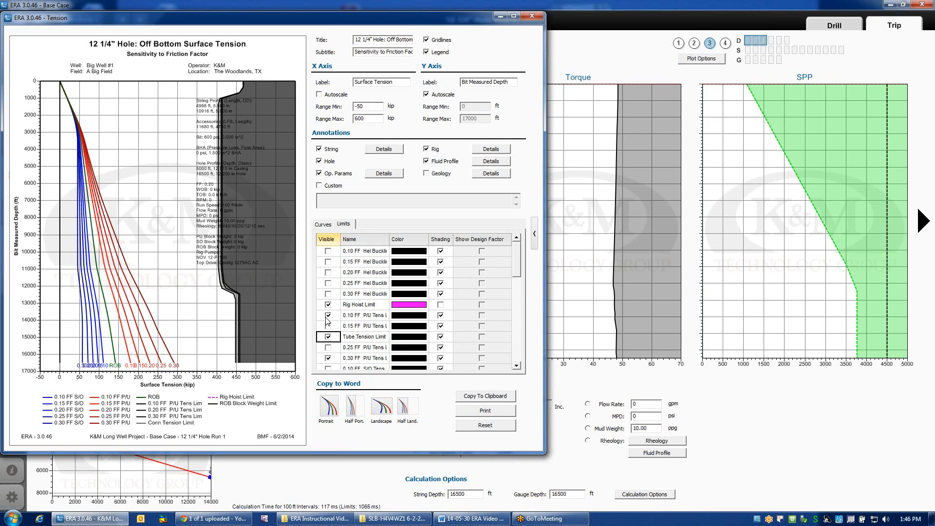
pyautogui.click(328, 317)
pyautogui.click(329, 359)
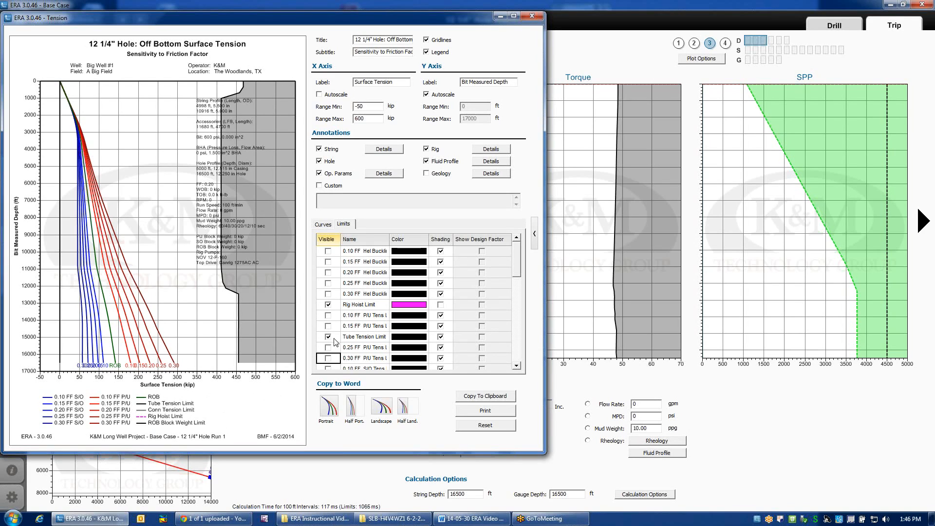
# Display the 0.30 FF and 0.10 FF P/U tension limits once more and hide them again.
pyautogui.click(328, 359)
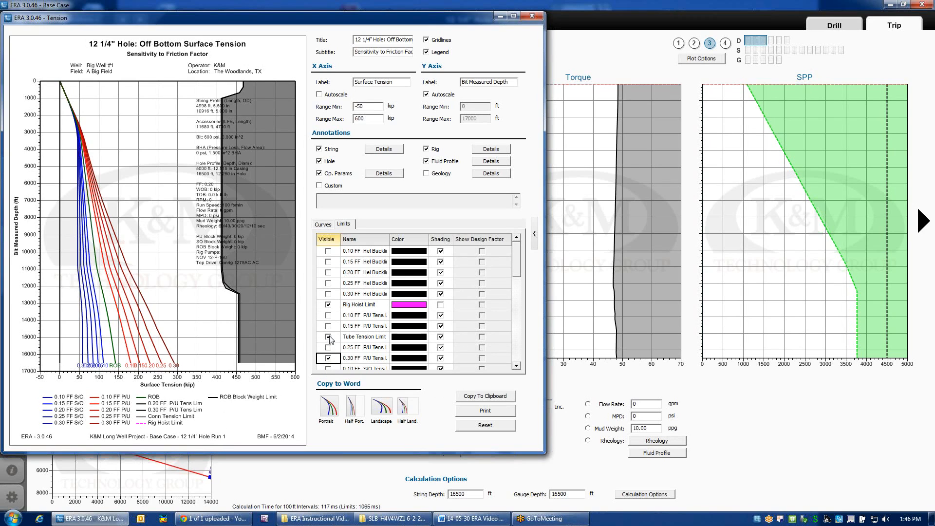
pyautogui.click(328, 315)
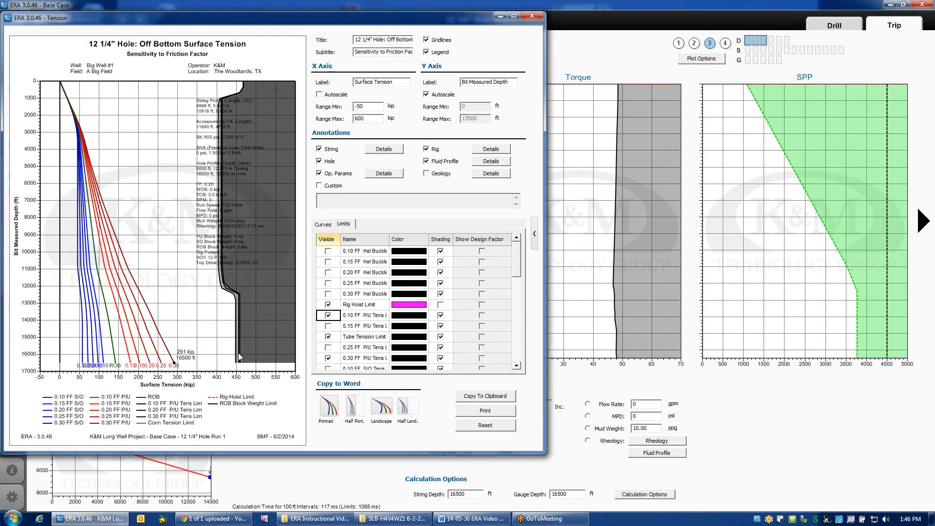
pyautogui.click(328, 316)
pyautogui.click(329, 360)
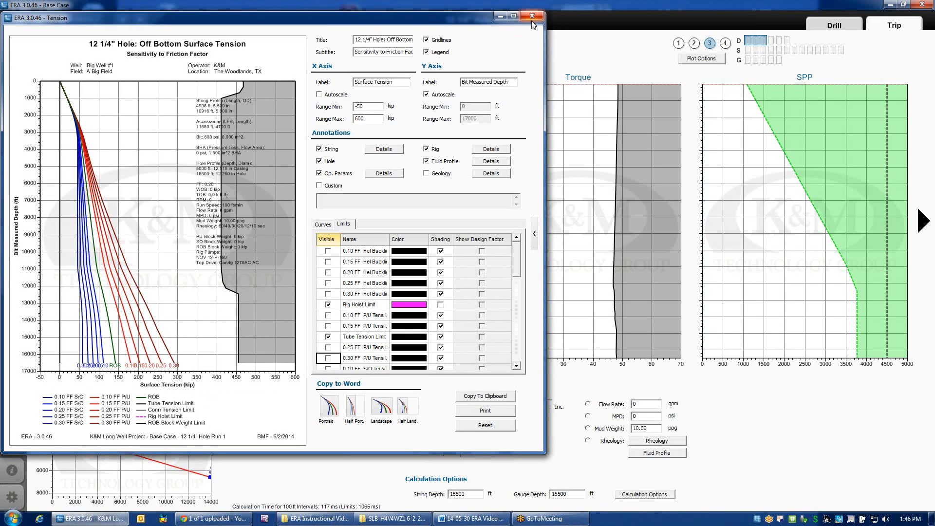
# Collapse the Tension chart's settings and set the tripping RPM to 120.
pyautogui.click(535, 235)
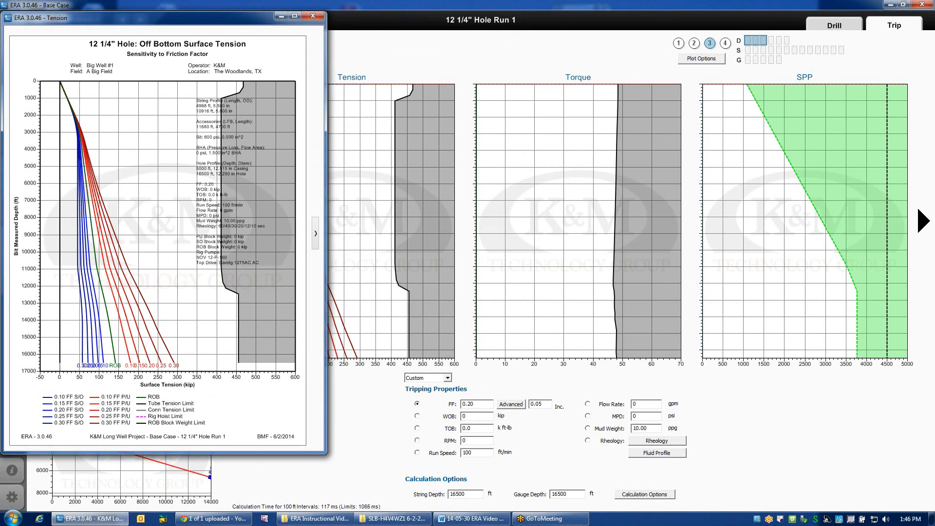
pyautogui.moveTo(471, 440); pyautogui.dragTo(448, 437)
pyautogui.press('Return')
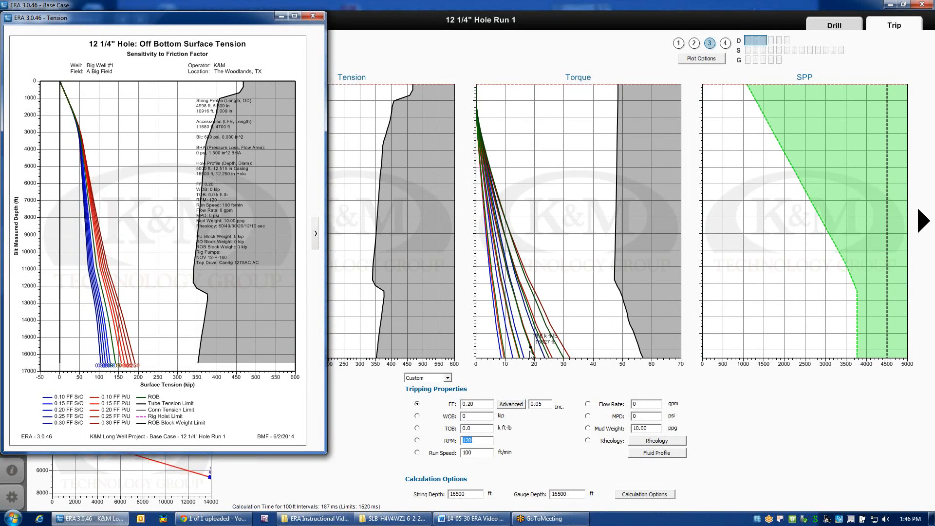
pyautogui.moveTo(501, 358)
# Expand the Tension chart's settings and make the 0.30 FF and 0.10 FF P/U tension limits visible.
pyautogui.click(316, 235)
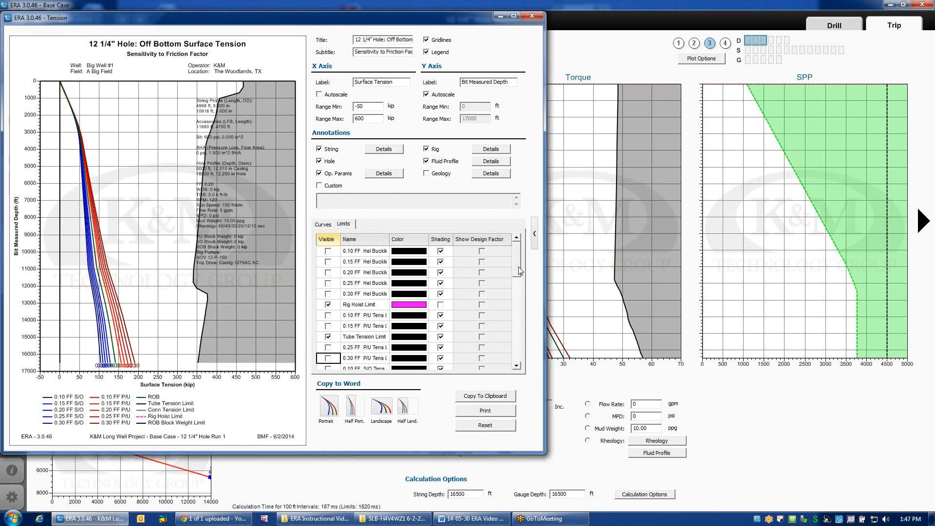
pyautogui.moveTo(516, 263); pyautogui.dragTo(517, 271)
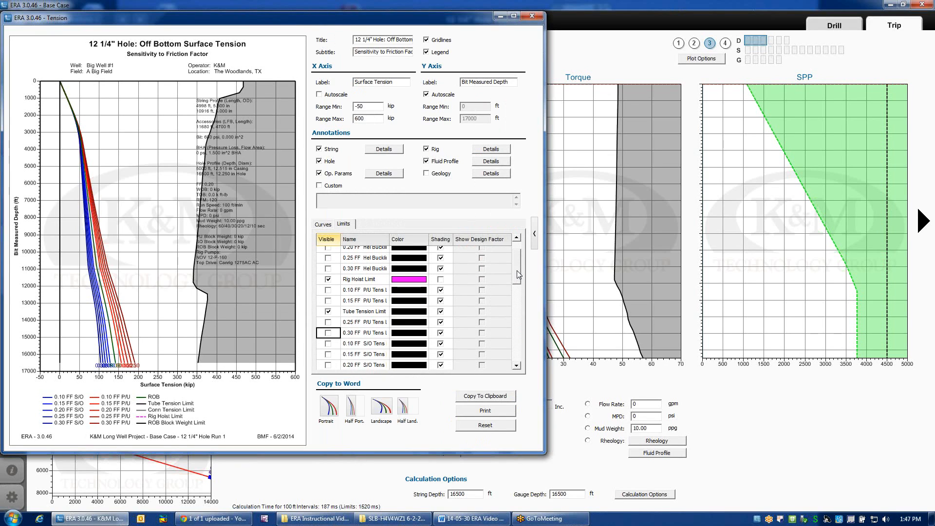
pyautogui.click(327, 335)
pyautogui.click(328, 290)
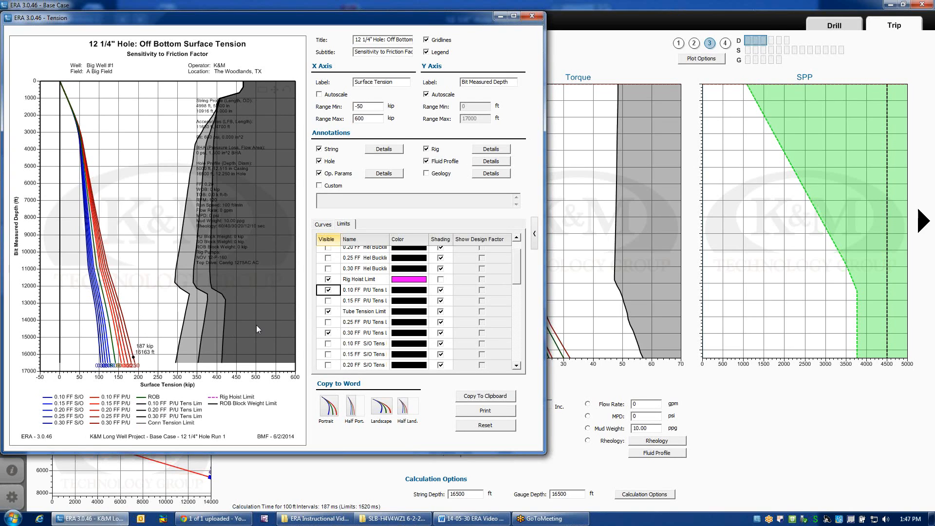
# Toggle the 0.30 FF P/U tension limit off and back on for comparison, and collapse the Tension chart's settings.
pyautogui.click(328, 333)
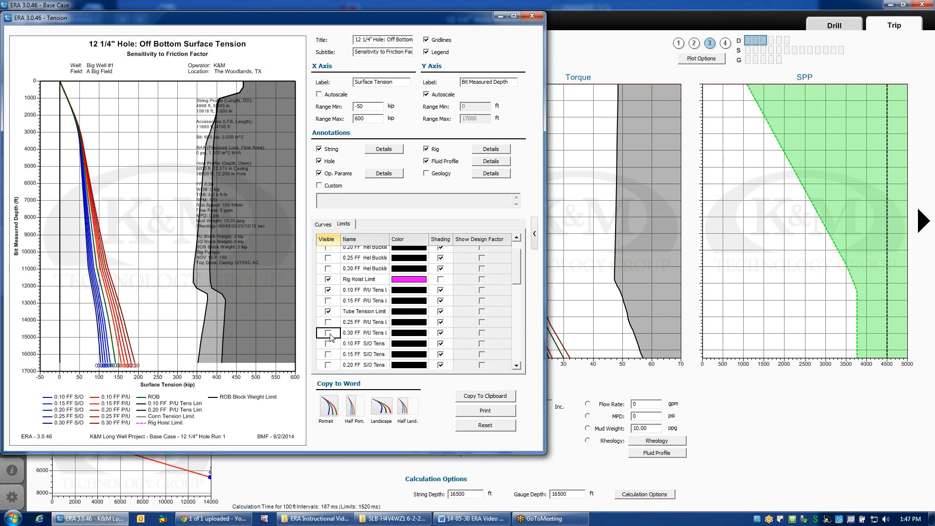
pyautogui.click(329, 334)
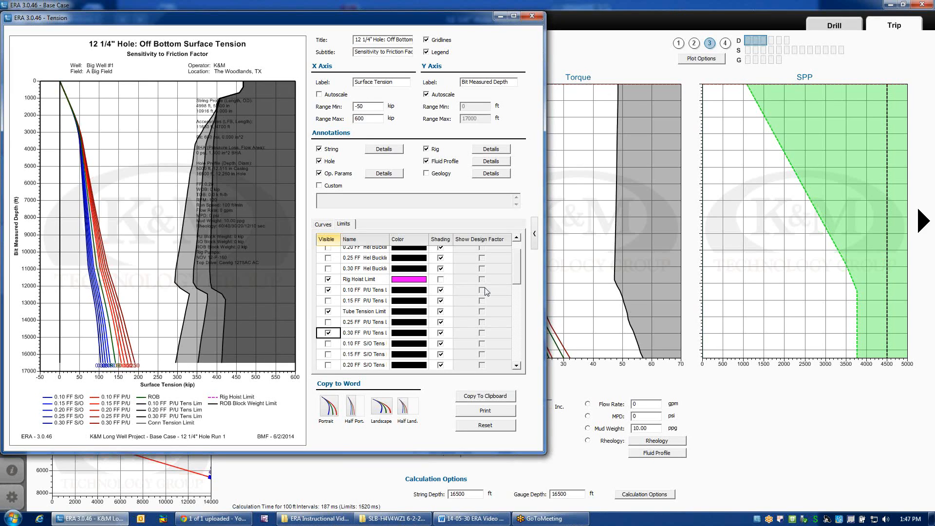
pyautogui.click(535, 236)
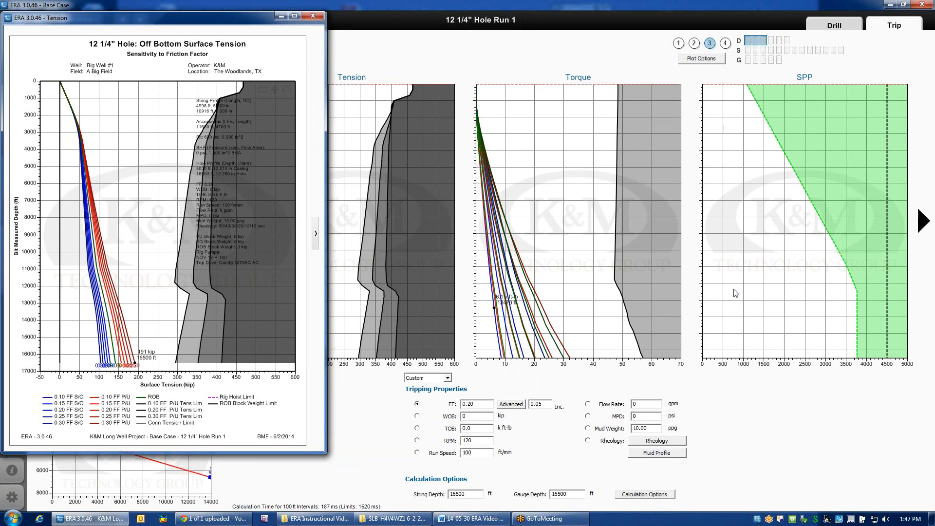
# Open the Torque chart beside the Tension chart and restrict its curves to P/U only.
pyautogui.doubleClick(566, 222)
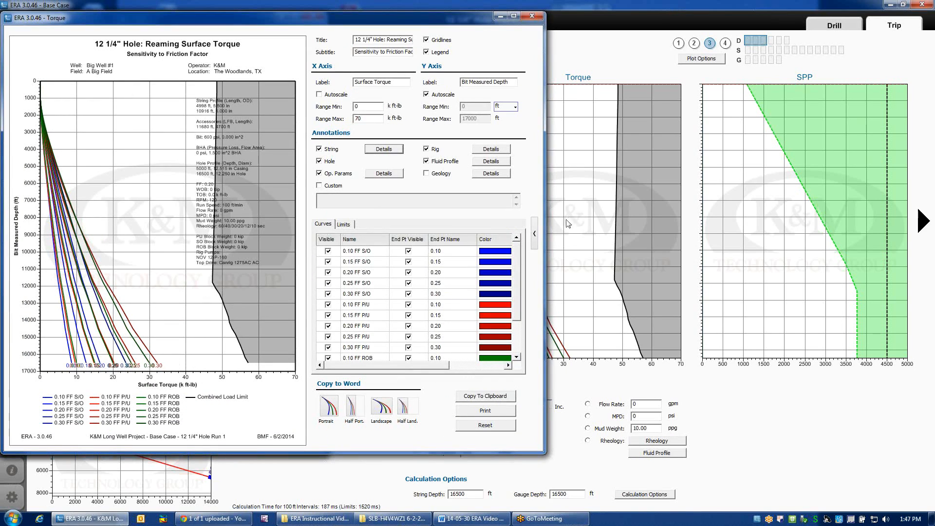
pyautogui.moveTo(418, 23); pyautogui.dragTo(751, 24)
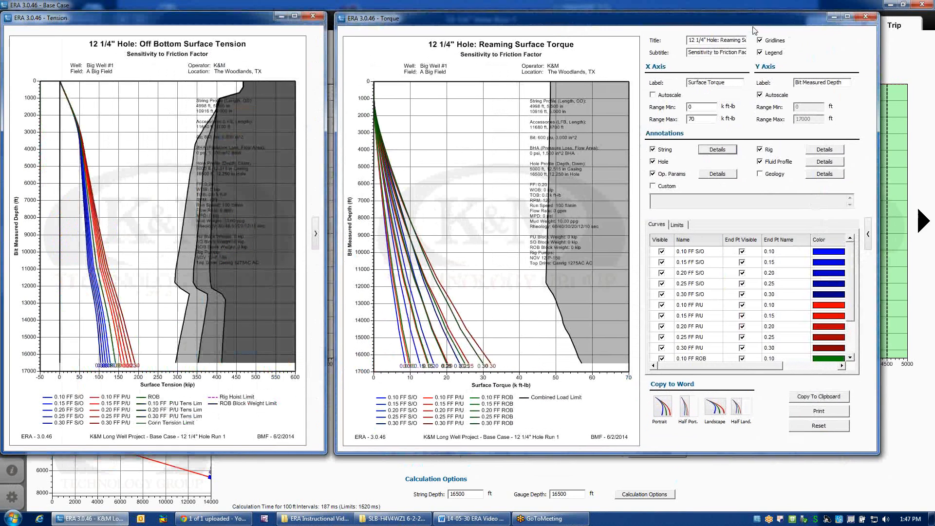
pyautogui.rightClick(690, 309)
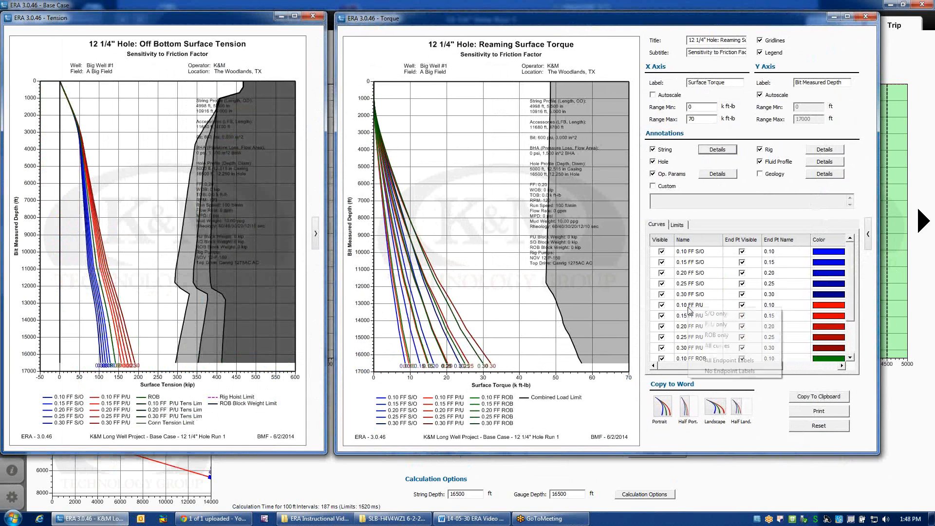
pyautogui.click(727, 326)
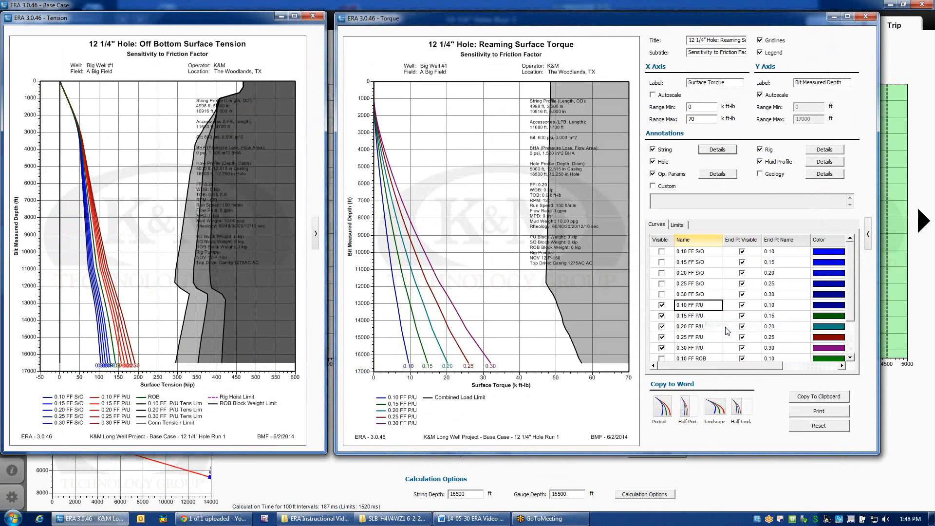
# Display the 0.10, 0.20 and 0.30 FF P/U torsion limits and the 0.10 and 0.30 FF ROB torsion limits on the Torque chart.
pyautogui.click(677, 225)
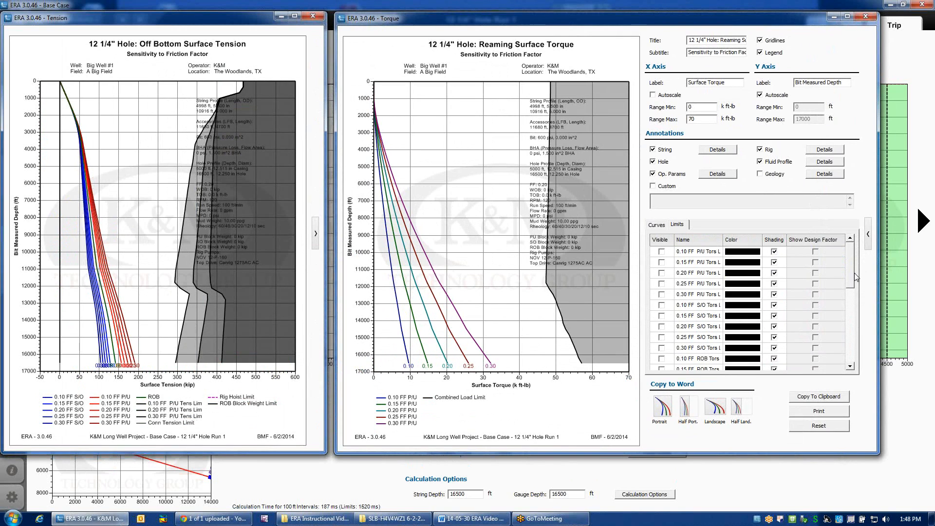
pyautogui.click(662, 252)
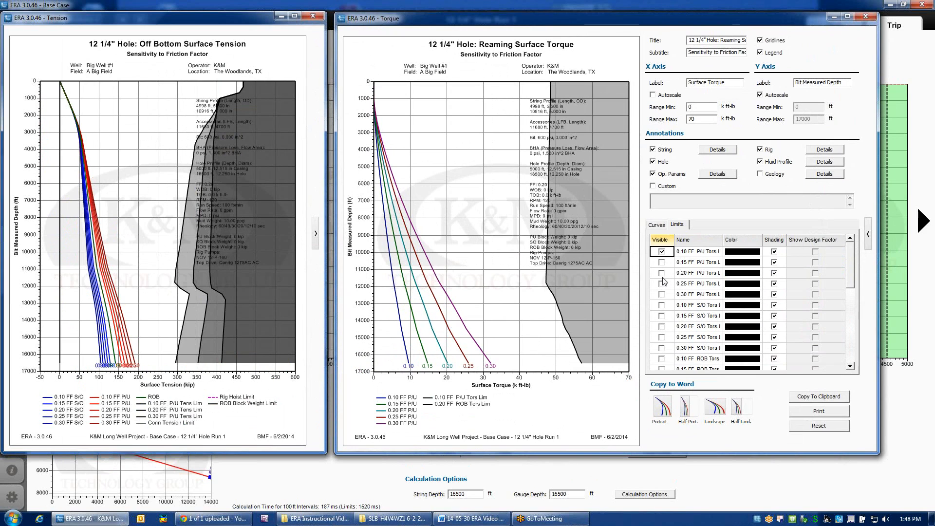
pyautogui.click(662, 273)
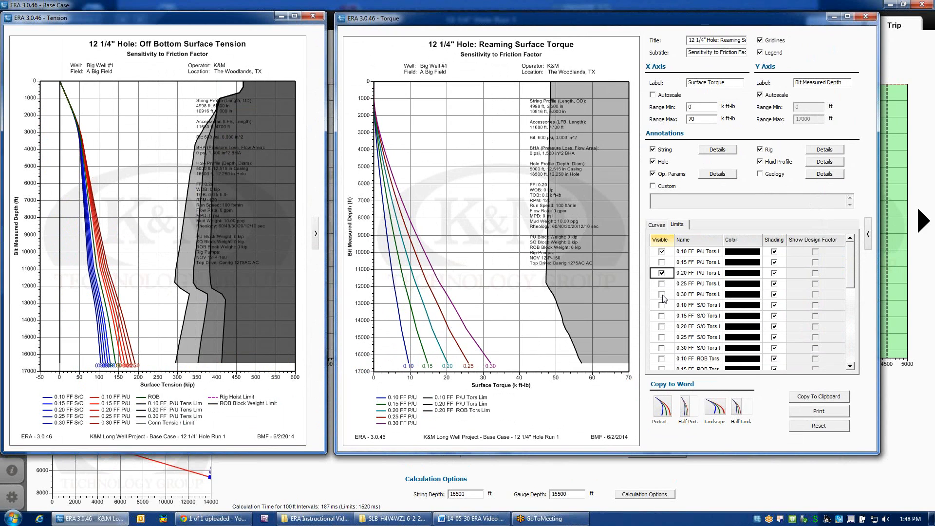
pyautogui.click(662, 296)
pyautogui.moveTo(853, 275); pyautogui.dragTo(849, 299)
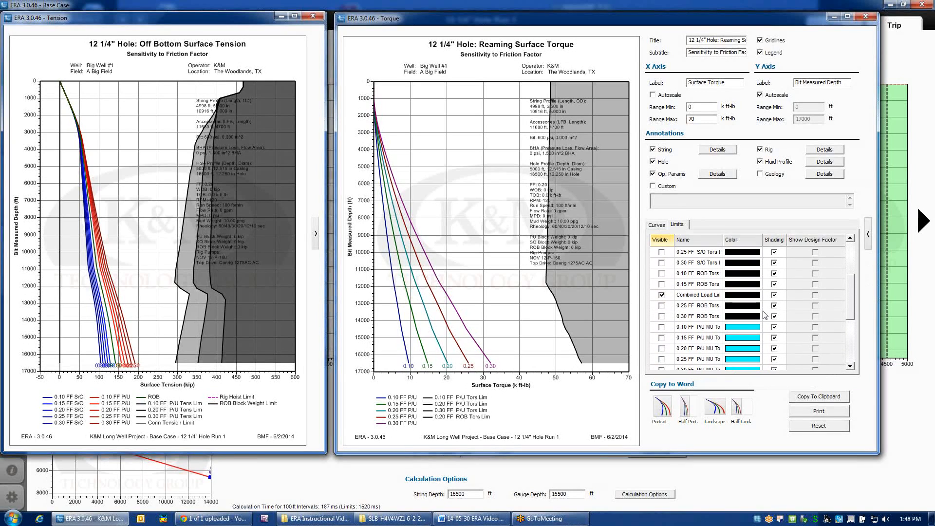
pyautogui.click(661, 318)
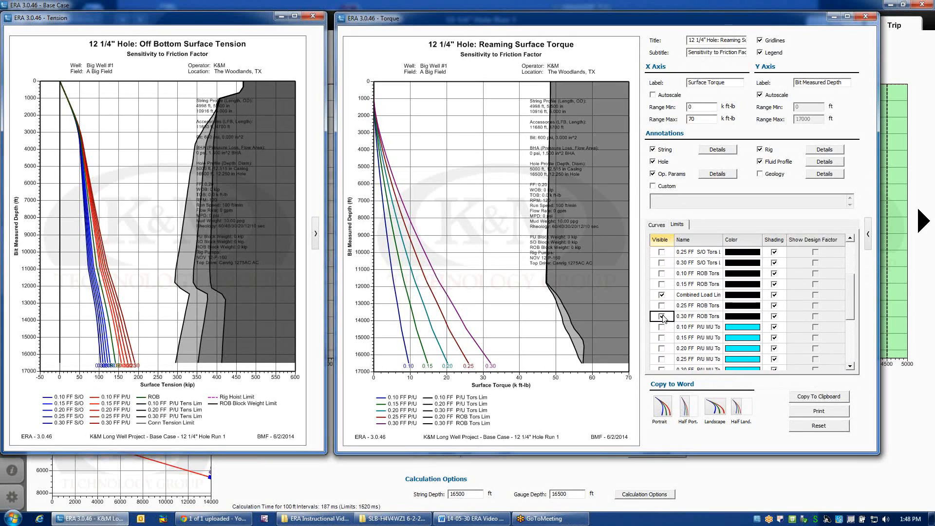
pyautogui.click(661, 274)
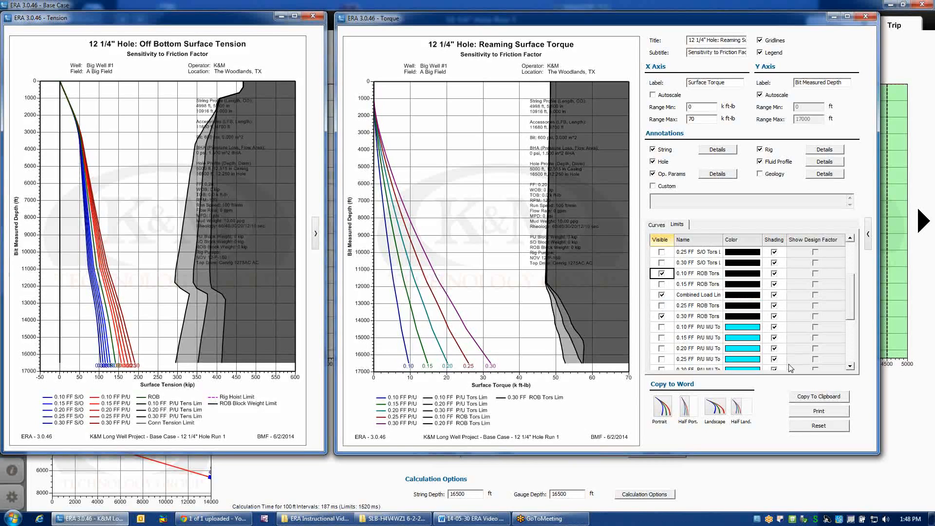
pyautogui.moveTo(850, 297)
pyautogui.mouseDown()
pyautogui.moveTo(849, 260)
pyautogui.moveTo(850, 295)
pyautogui.mouseUp()
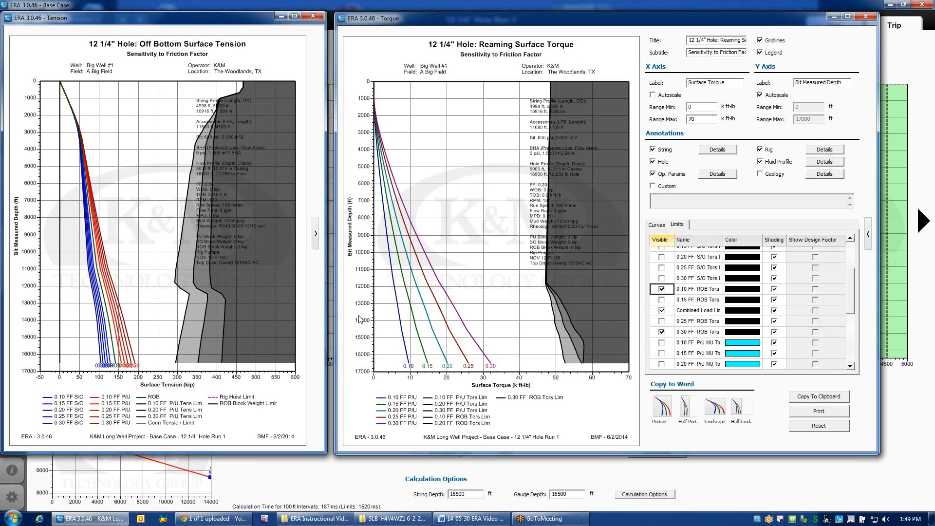
# Close the Torque chart, try a nonzero tripping flow rate to see its effect on the limits, and restore it to 0 gpm.
pyautogui.click(867, 18)
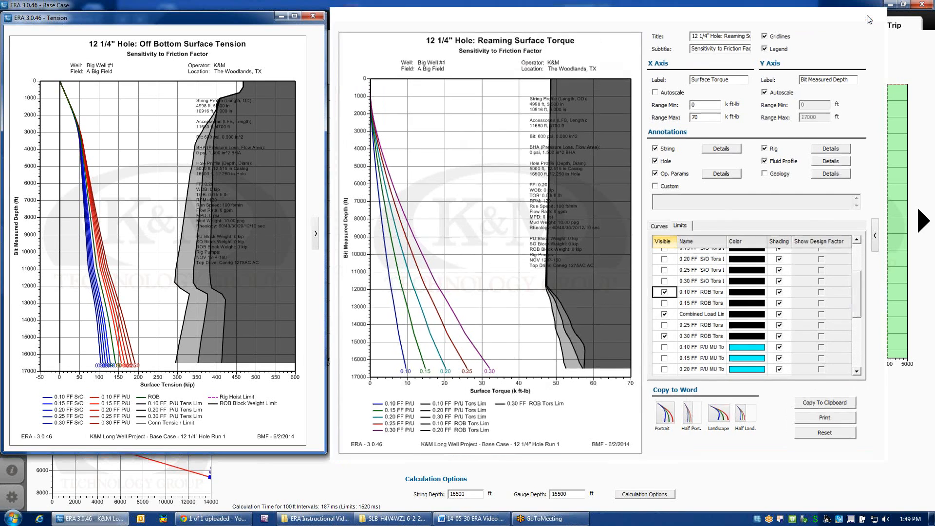
pyautogui.doubleClick(635, 404)
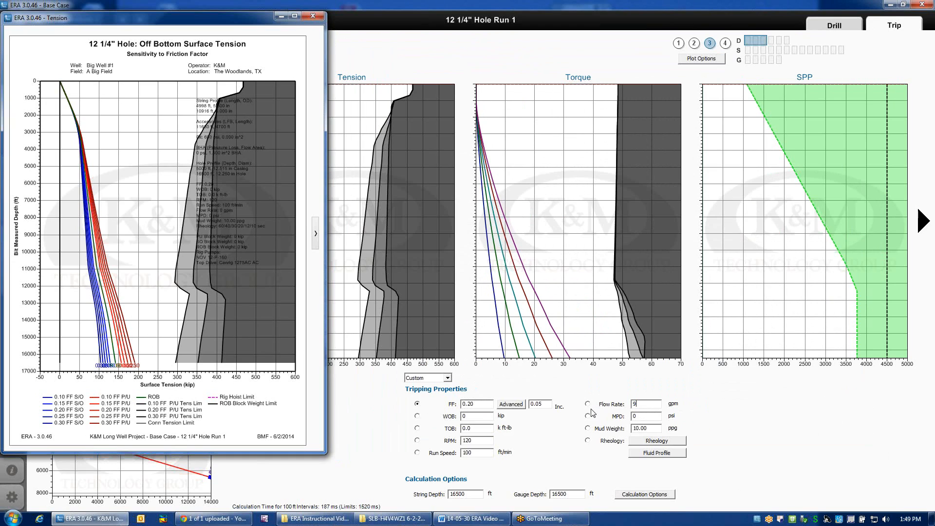
pyautogui.press('Return')
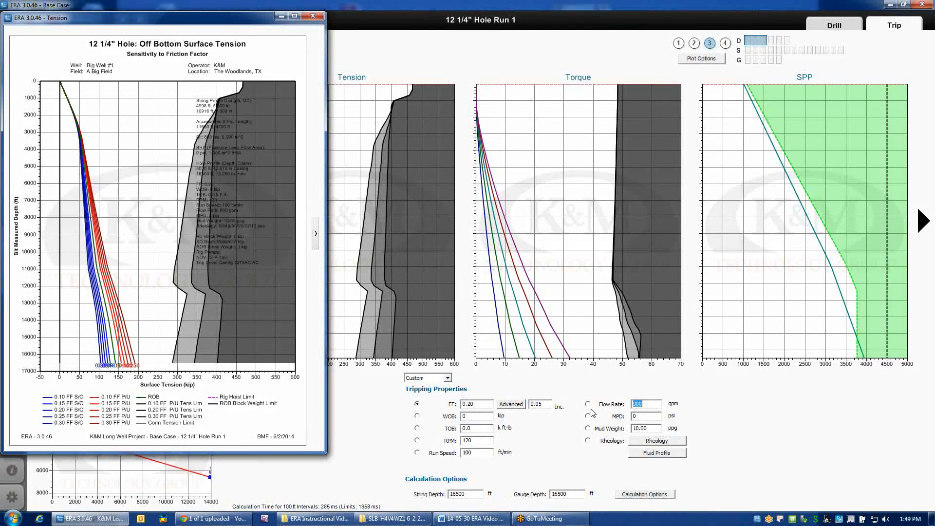
pyautogui.write('0')
pyautogui.press('Return')
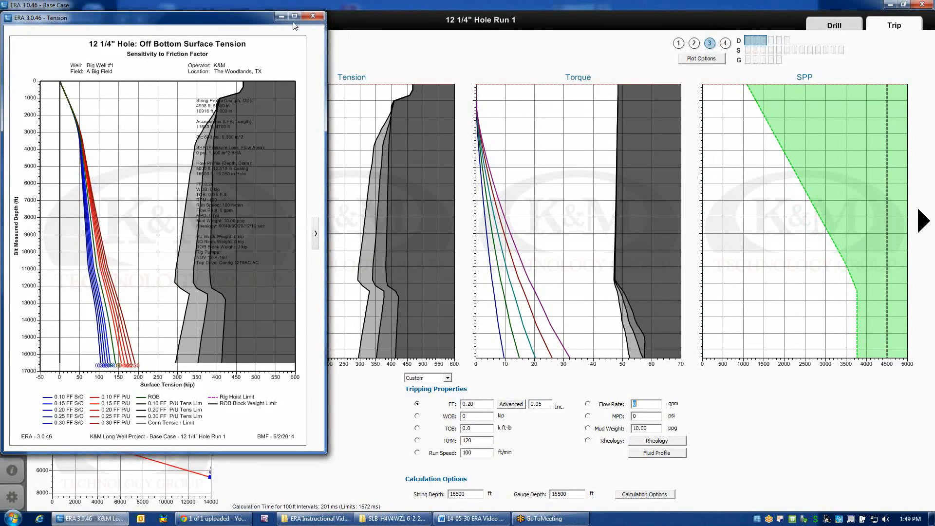
# Hide the 0.30 FF and 0.10 FF P/U tension limits in the Tension chart and close the chart.
pyautogui.click(316, 234)
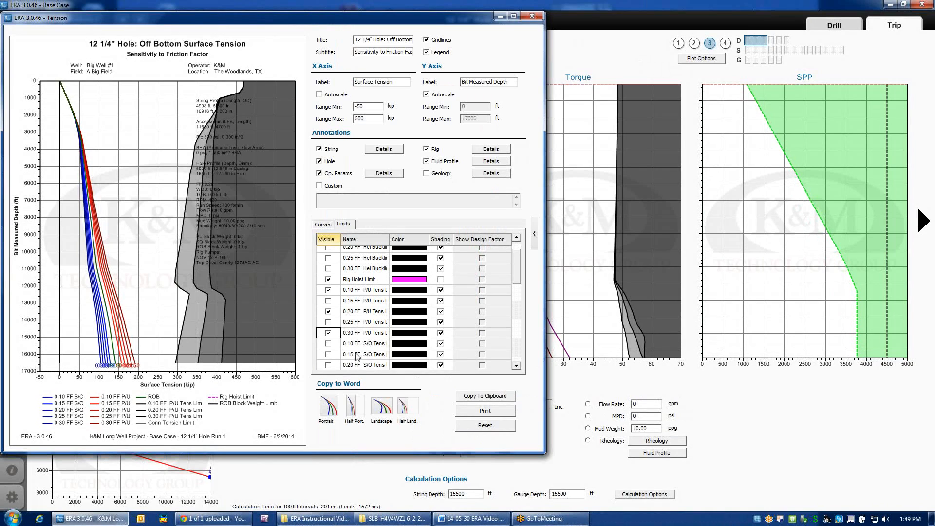
pyautogui.click(330, 292)
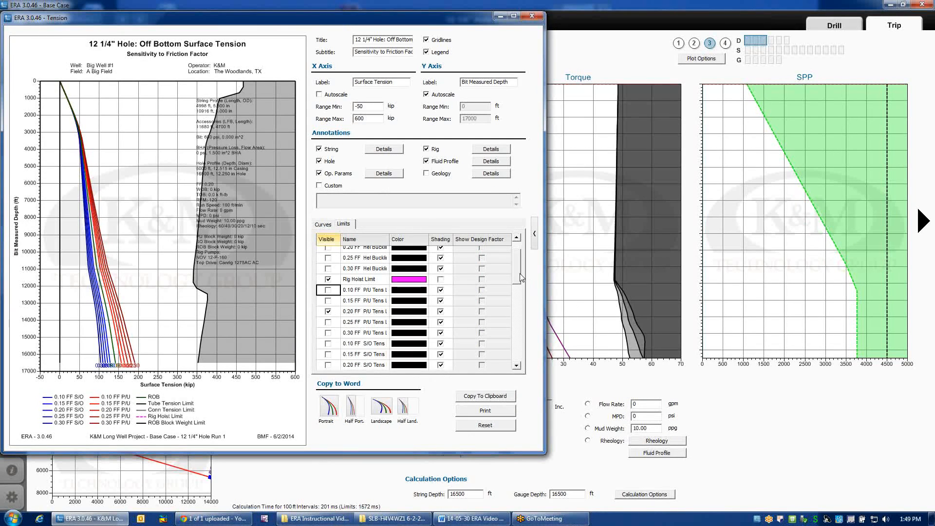
pyautogui.moveTo(520, 274); pyautogui.dragTo(522, 268)
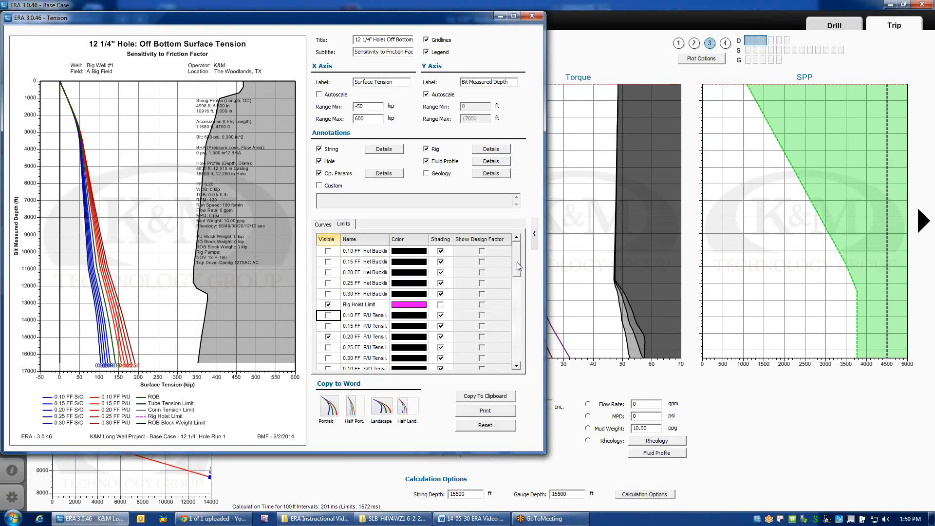
pyautogui.click(531, 16)
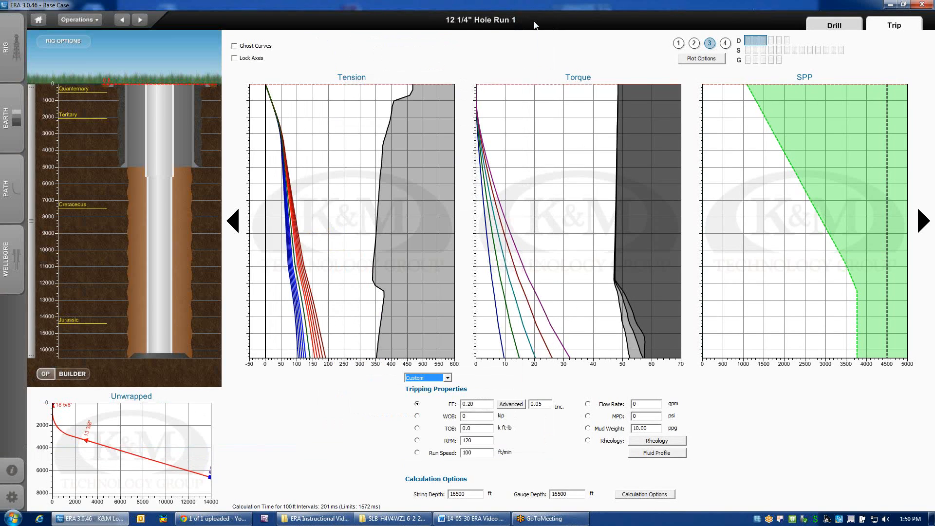
# Reset the Torque chart to its default settings and hide its MUT Limit.
pyautogui.doubleClick(631, 326)
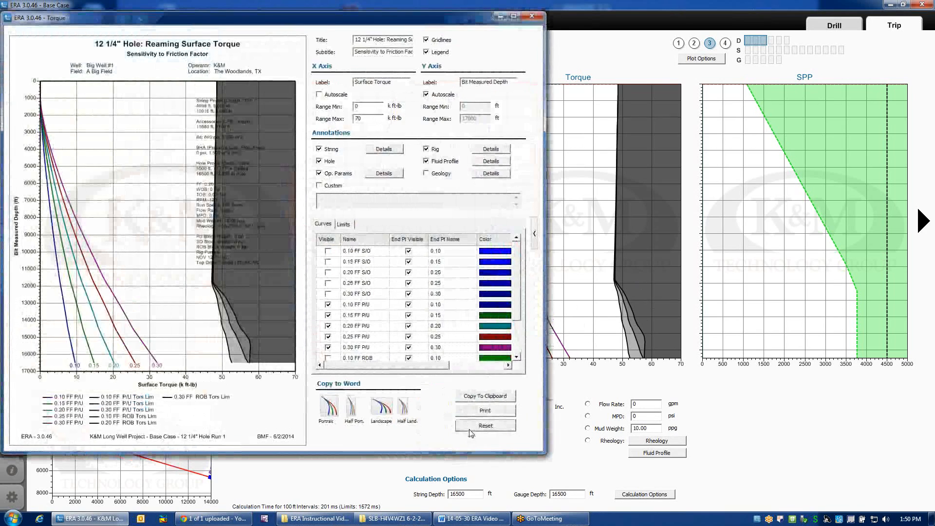
pyautogui.click(484, 424)
pyautogui.click(344, 224)
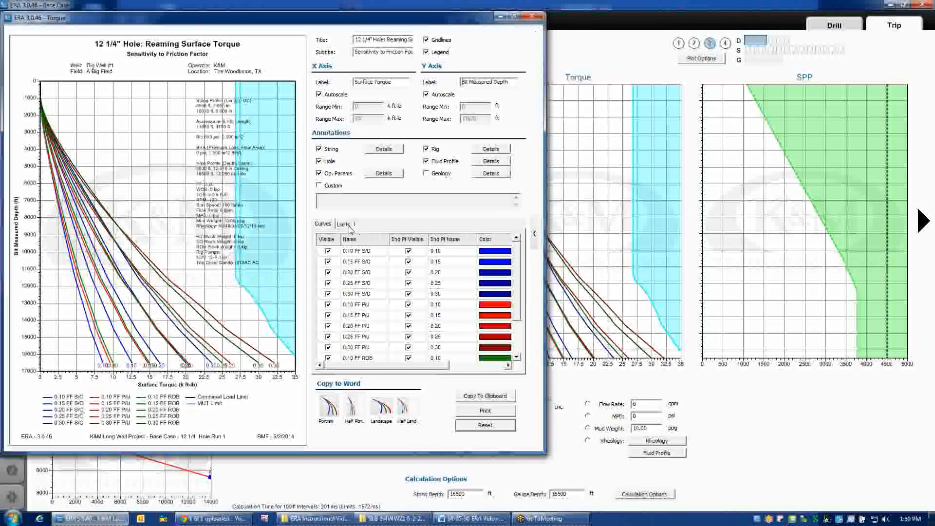
pyautogui.moveTo(518, 263); pyautogui.dragTo(522, 335)
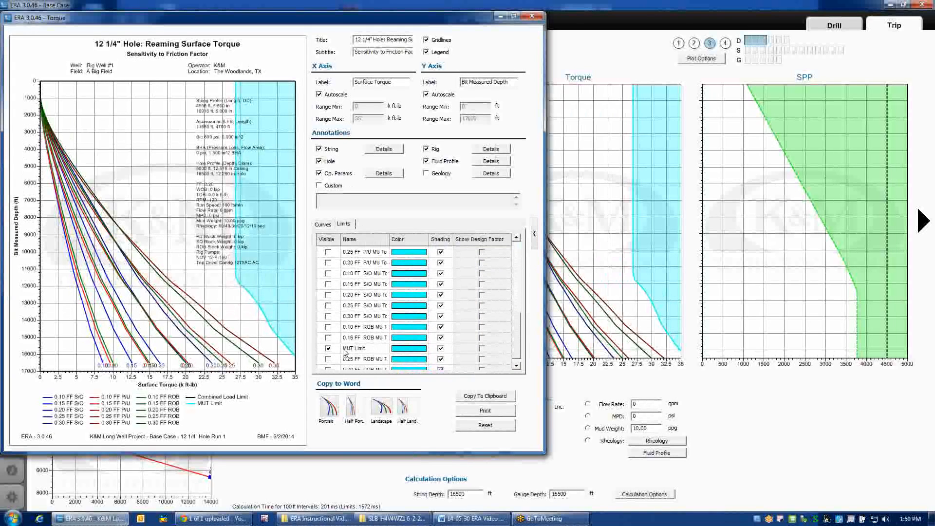
pyautogui.click(328, 349)
# Turn off X-axis autoscaling on the Torque chart, set its range maximum to 70 k ft-lb, and close the chart.
pyautogui.click(332, 94)
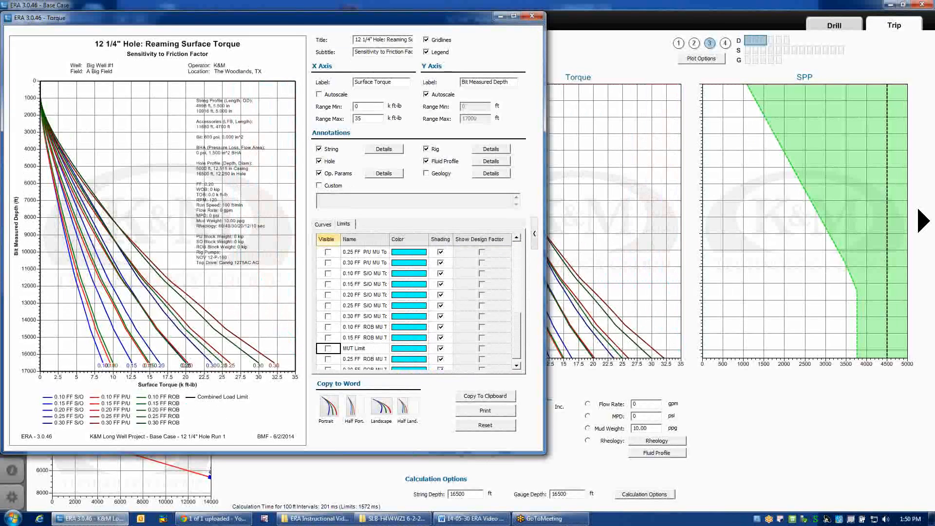
pyautogui.write('70')
pyautogui.press('Return')
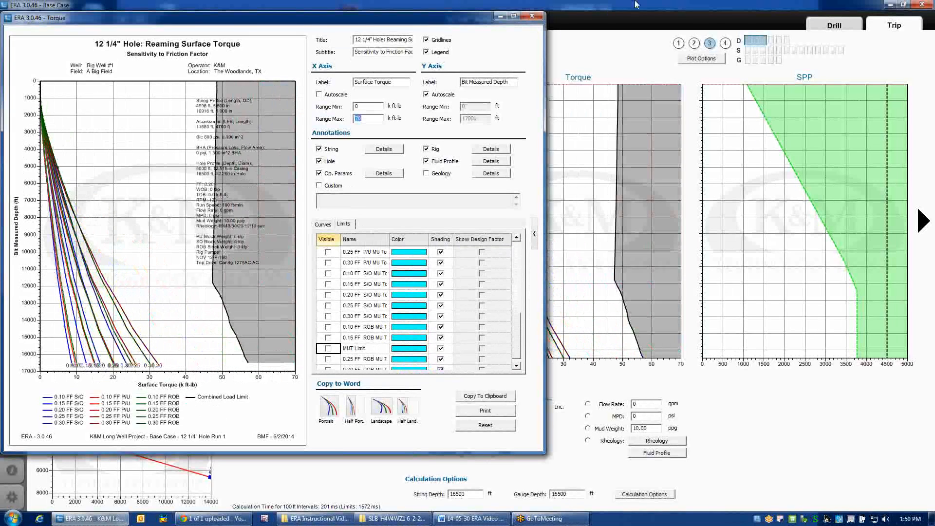
pyautogui.click(532, 16)
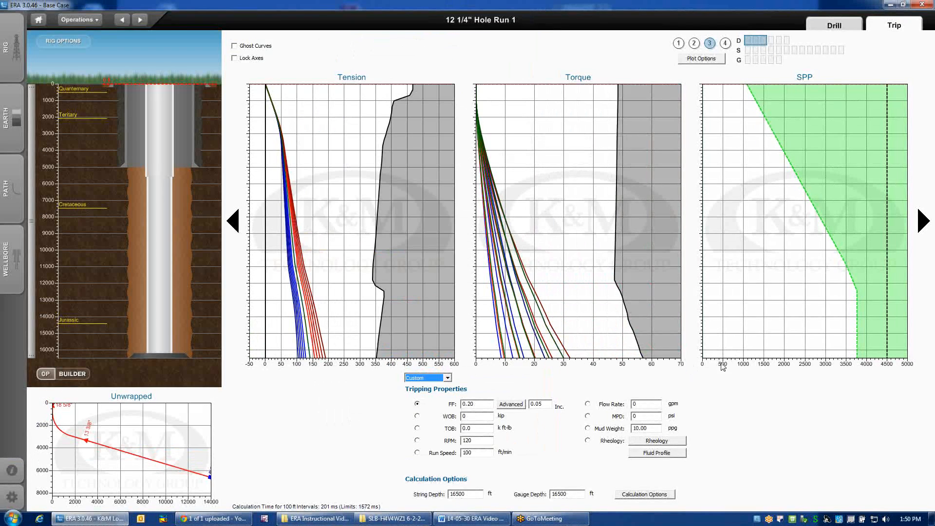
# Set the tripping RPM to 0.
pyautogui.moveTo(686, 431)
pyautogui.doubleClick(471, 441)
pyautogui.write('0')
pyautogui.press('Return')
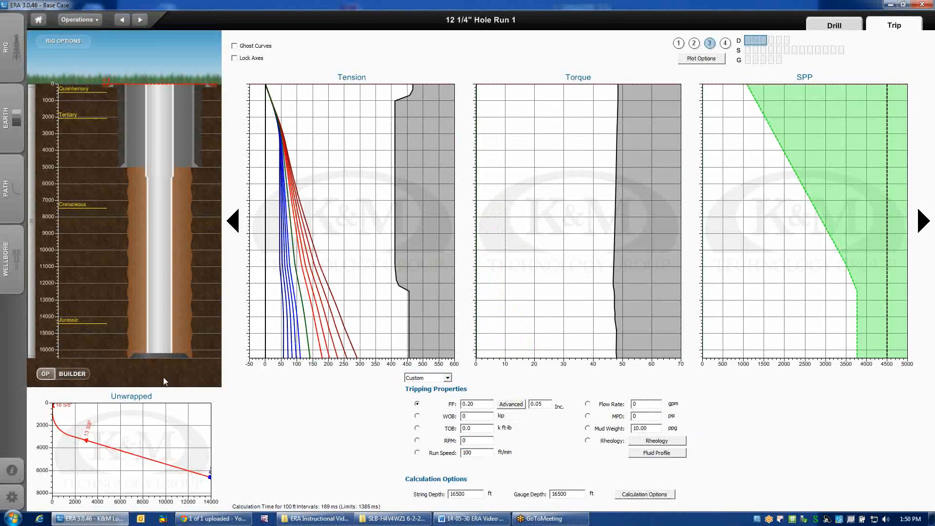
# Change the lower 5.000" drill pipe's grade to E75 in the advanced Drill String Builder and close the builder.
pyautogui.click(74, 375)
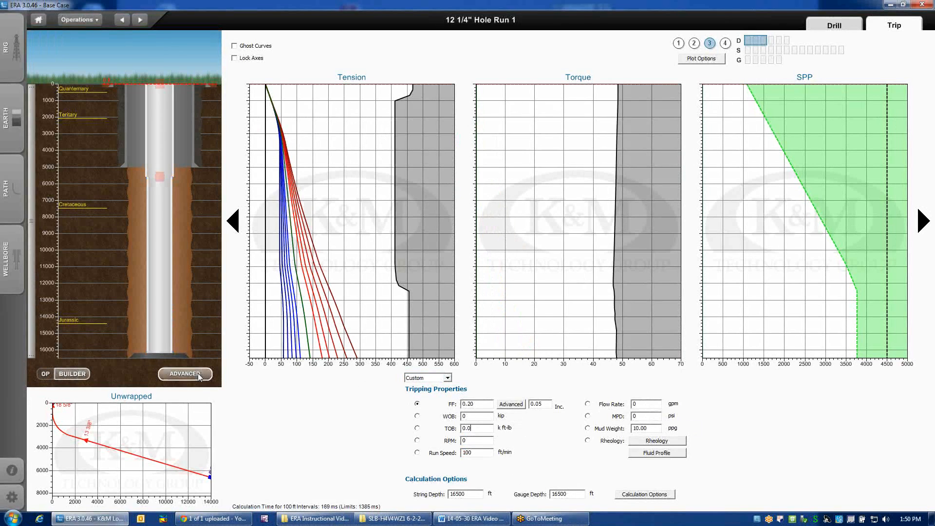
pyautogui.click(198, 373)
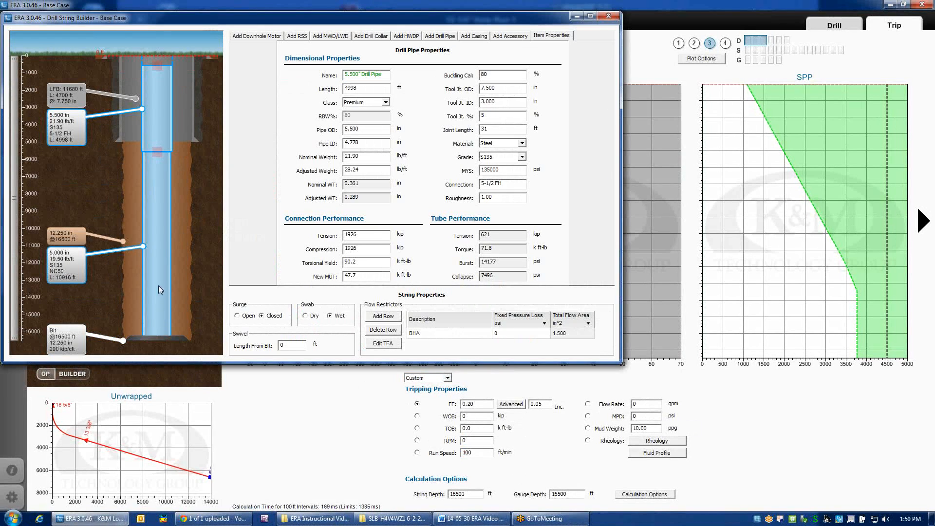
pyautogui.click(163, 252)
pyautogui.click(521, 157)
pyautogui.click(499, 166)
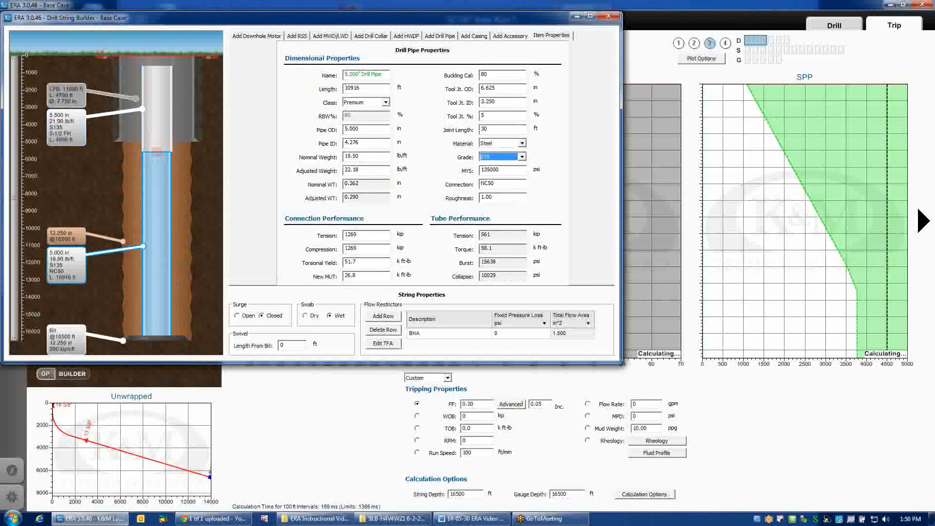
pyautogui.click(609, 18)
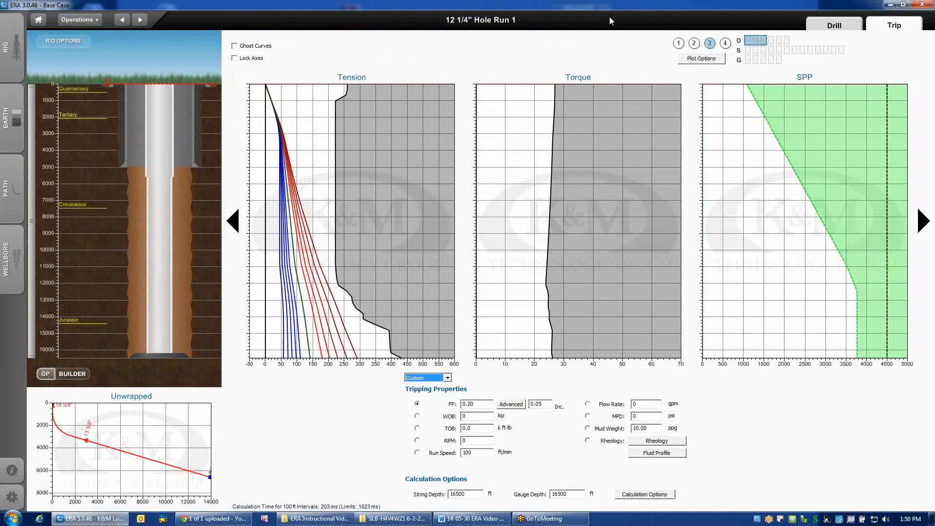
# Examine the tension, torque and VME stress limits in the first S plot group, and return to the first D group.
pyautogui.click(747, 50)
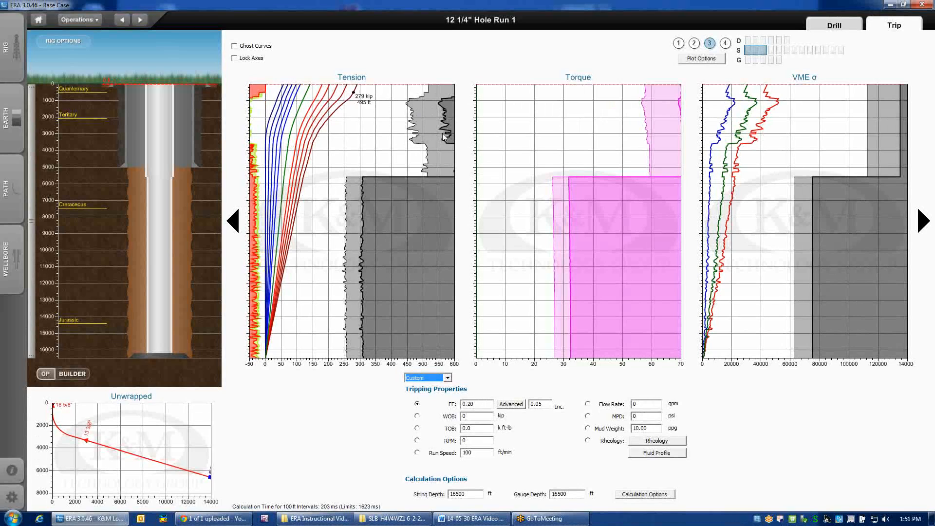
pyautogui.click(748, 42)
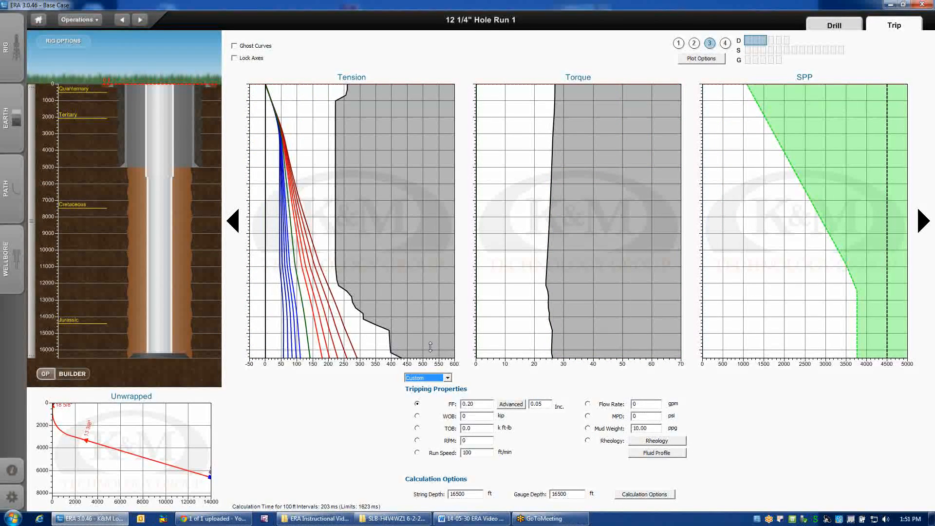
# Display the first S plot group and raise the drill string to a depth of 12280 ft.
pyautogui.click(748, 51)
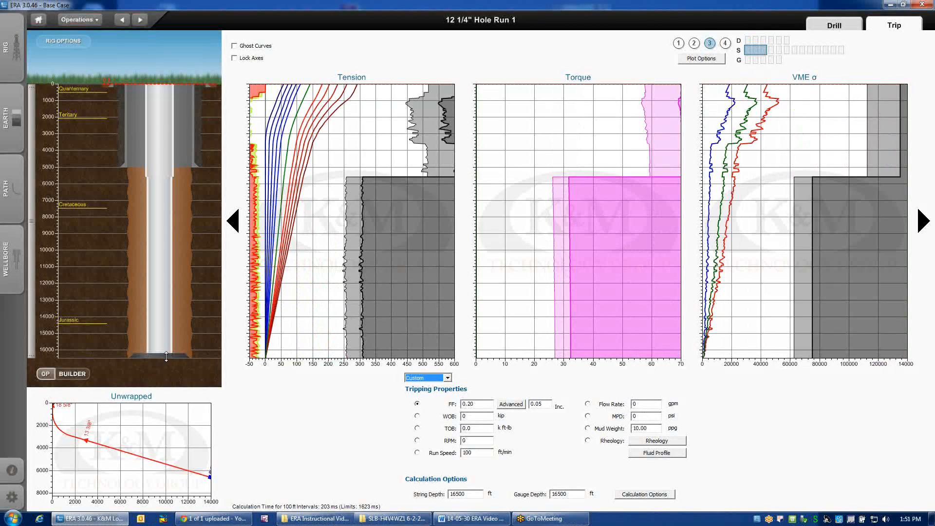
pyautogui.moveTo(167, 356); pyautogui.dragTo(167, 305)
pyautogui.moveTo(167, 296); pyautogui.dragTo(167, 285)
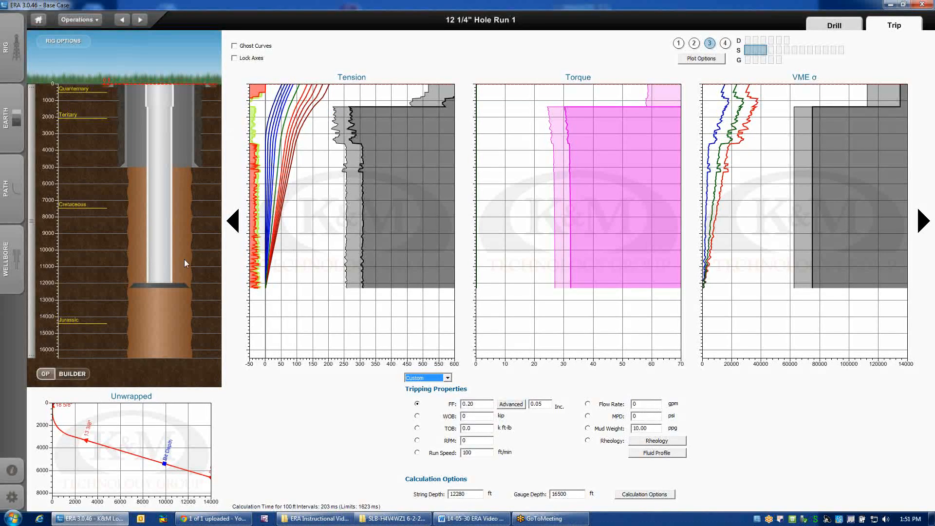
# Lower the drill string to 15123 ft and on to 16500 ft, and return to the first D plot group.
pyautogui.moveTo(167, 284); pyautogui.dragTo(166, 332)
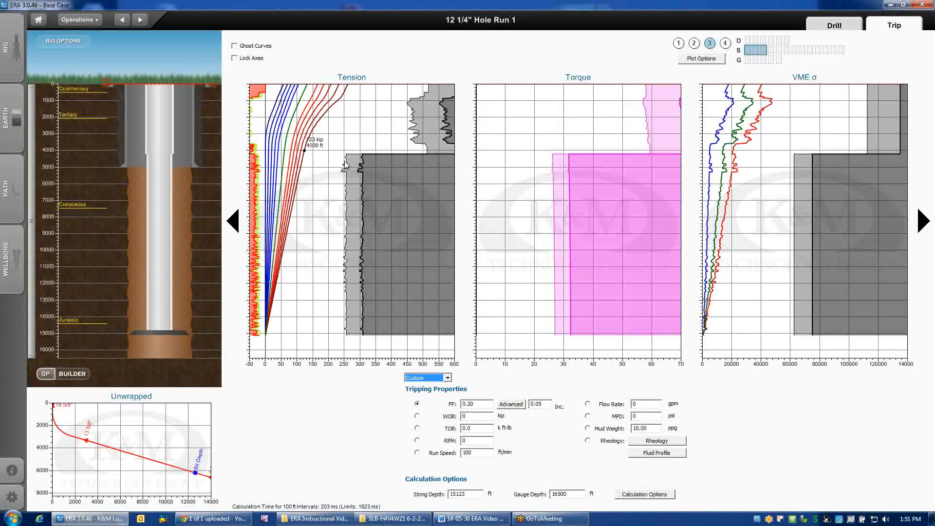
pyautogui.moveTo(166, 335); pyautogui.dragTo(164, 357)
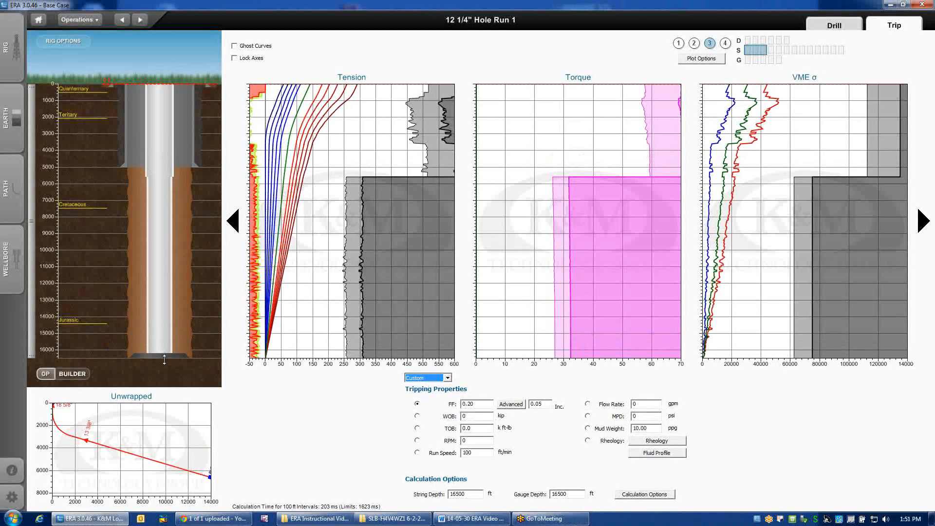
pyautogui.click(748, 42)
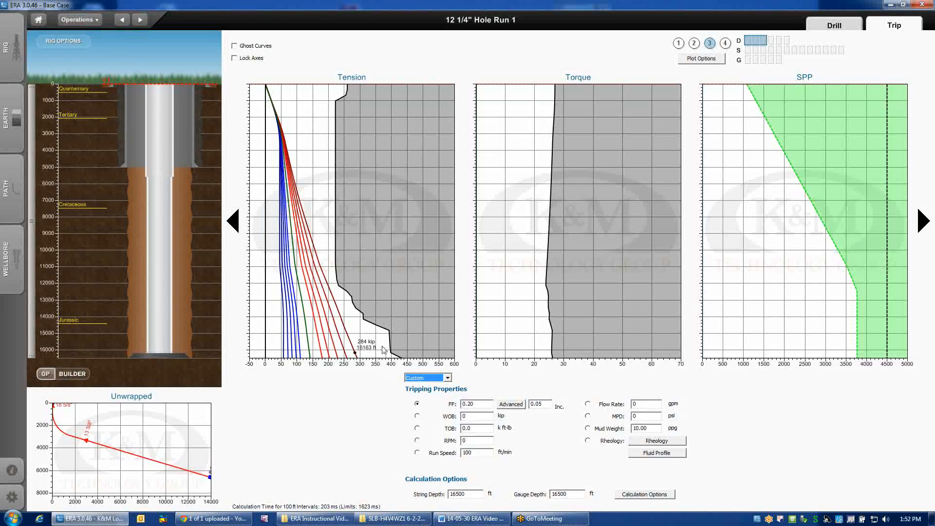
# Make the 0.10 FF and 0.30 FF P/U tension limits visible on the Tension chart and close its settings.
pyautogui.doubleClick(413, 324)
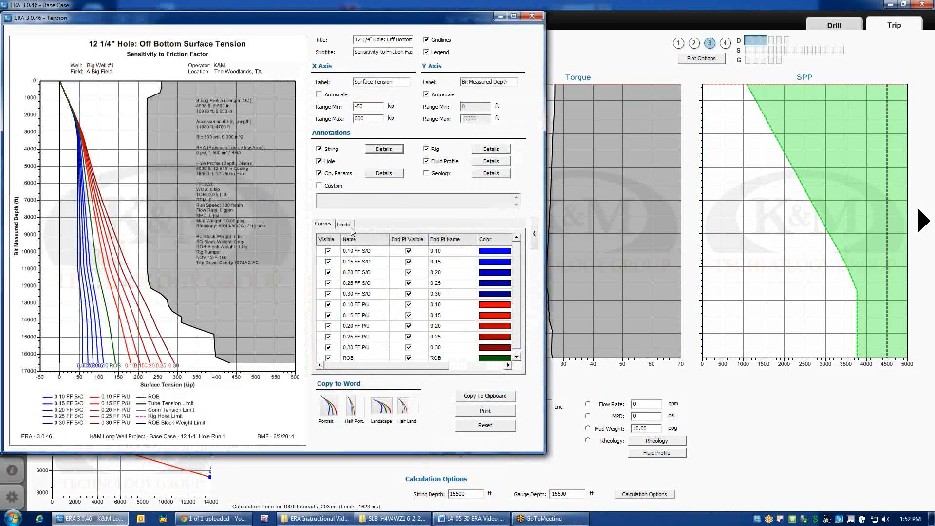
pyautogui.click(343, 224)
pyautogui.moveTo(519, 257); pyautogui.dragTo(518, 263)
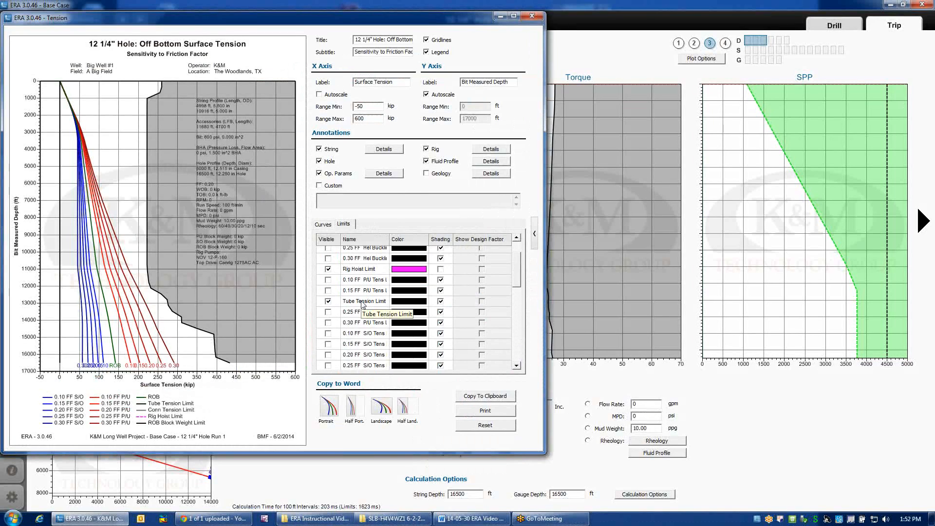
pyautogui.click(328, 280)
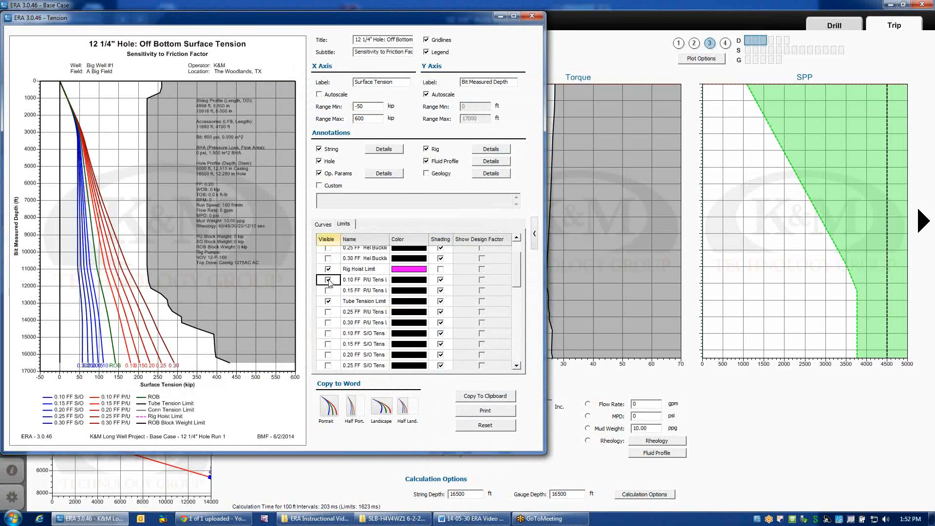
pyautogui.click(328, 322)
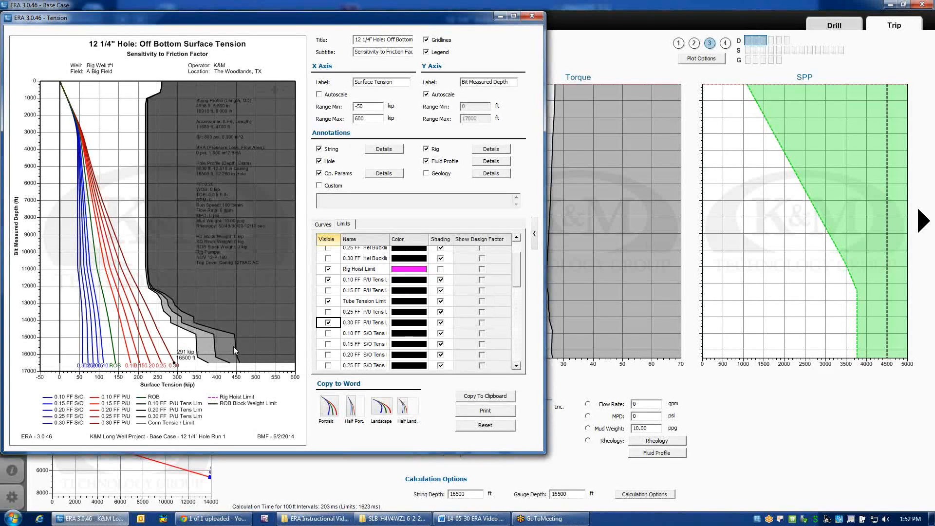
pyautogui.click(533, 16)
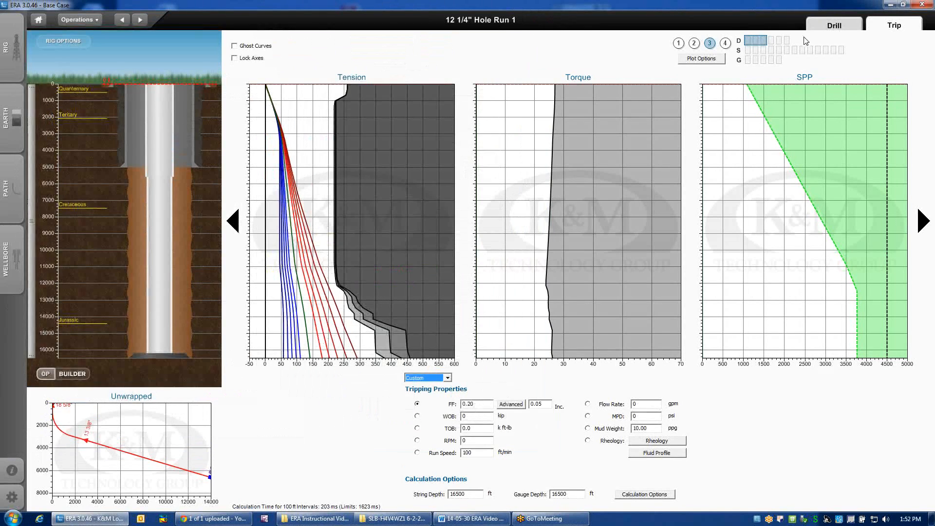
# In the first S plot group, step the overpull (negative WOB) through -10, -20, -30 and -40 kip.
pyautogui.click(748, 51)
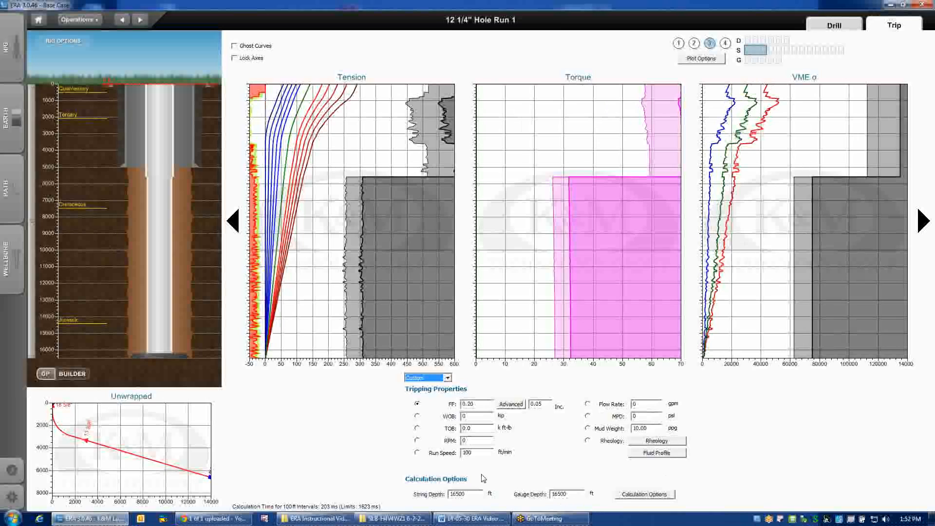
pyautogui.click(464, 416)
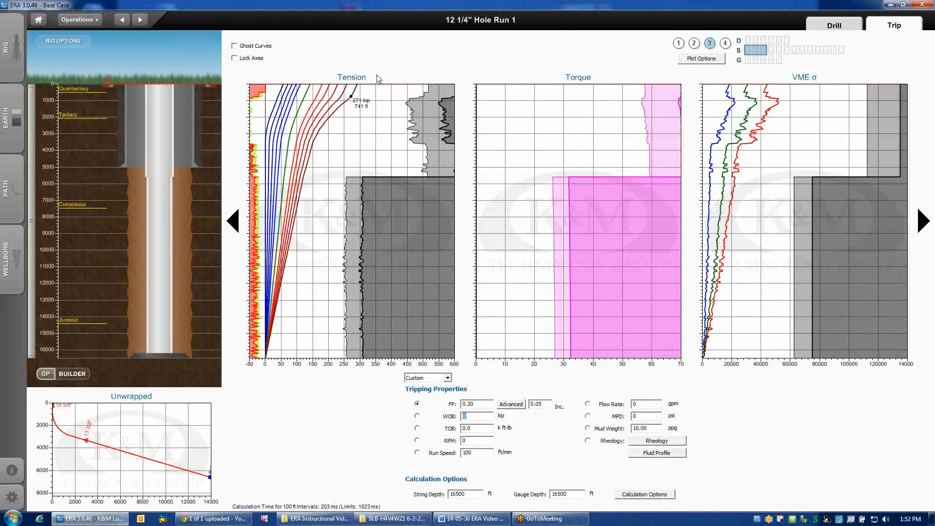
pyautogui.write('-1')
pyautogui.press('Return')
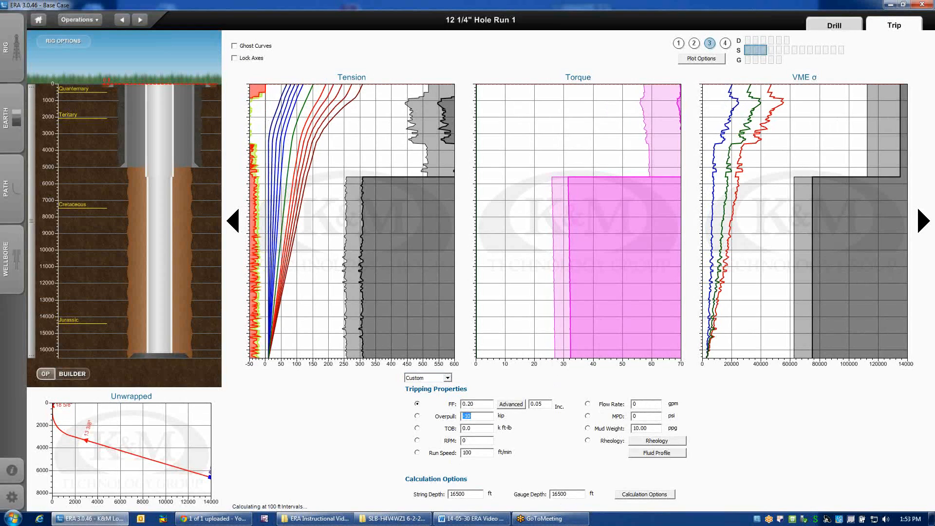
pyautogui.write('-20')
pyautogui.press('Return')
pyautogui.write('-3')
pyautogui.write('0')
pyautogui.press('Return')
pyautogui.write('-4')
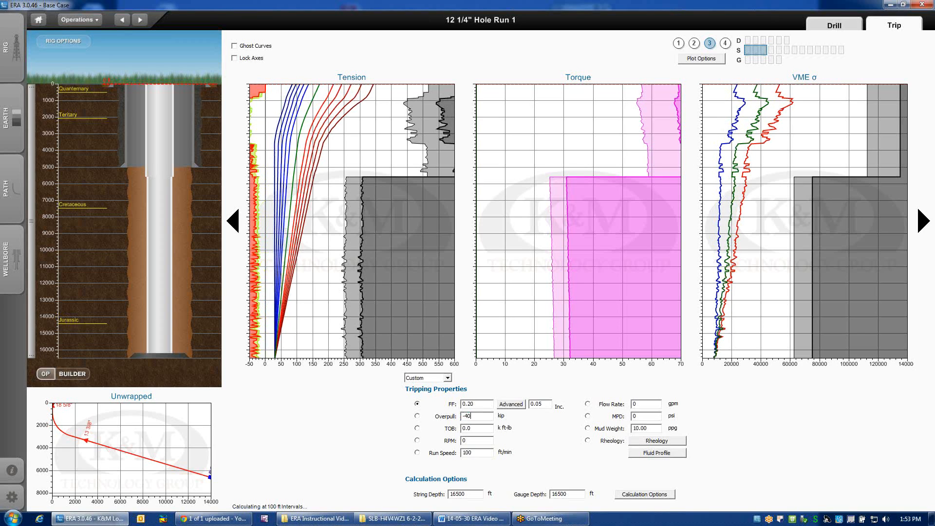
pyautogui.write('0')
pyautogui.press('Return')
pyautogui.write('-60')
# Increase the overpull through -60, -70 and -90 kip.
pyautogui.press('Return')
pyautogui.write('-70')
pyautogui.press('Return')
pyautogui.write('-')
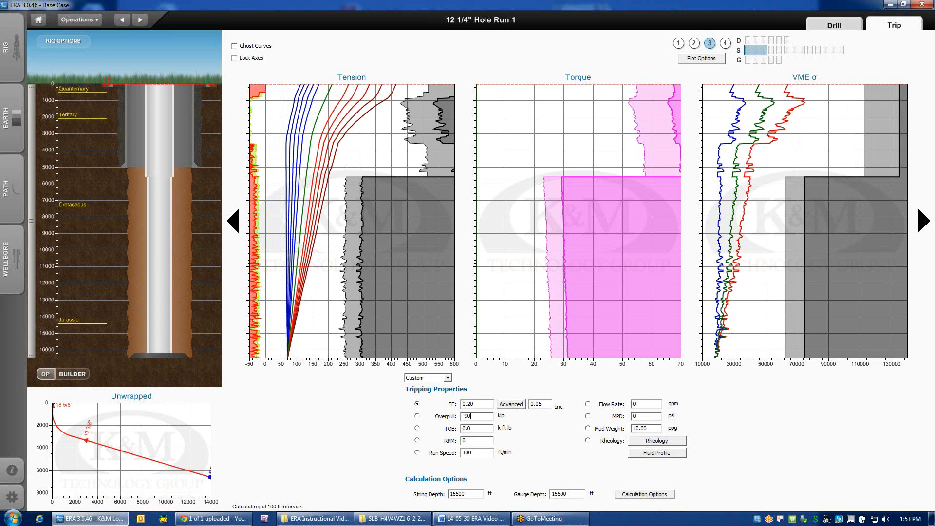
pyautogui.press('Return')
# Refine the overpull to -95 kip and then -98 kip.
pyautogui.write('-')
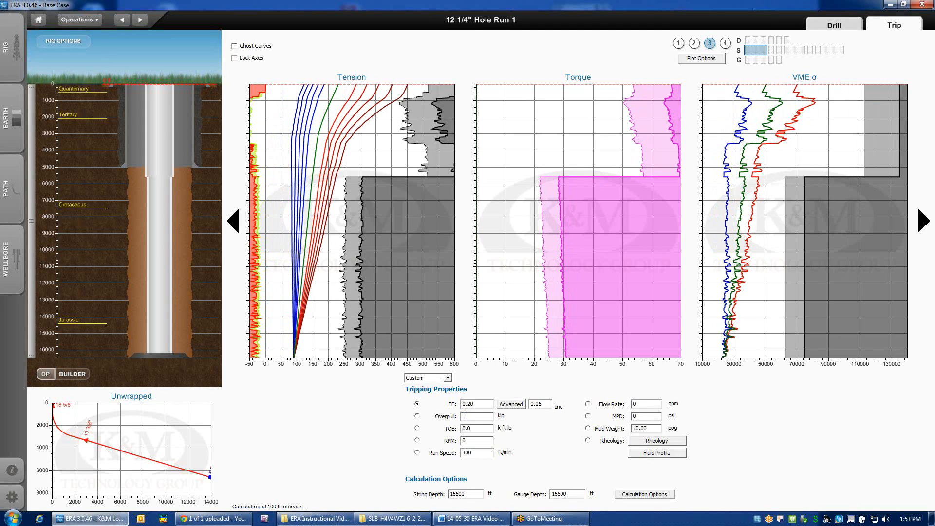
pyautogui.write('10')
pyautogui.press('BackSpace')
pyautogui.press('BackSpace')
pyautogui.write('95')
pyautogui.press('Return')
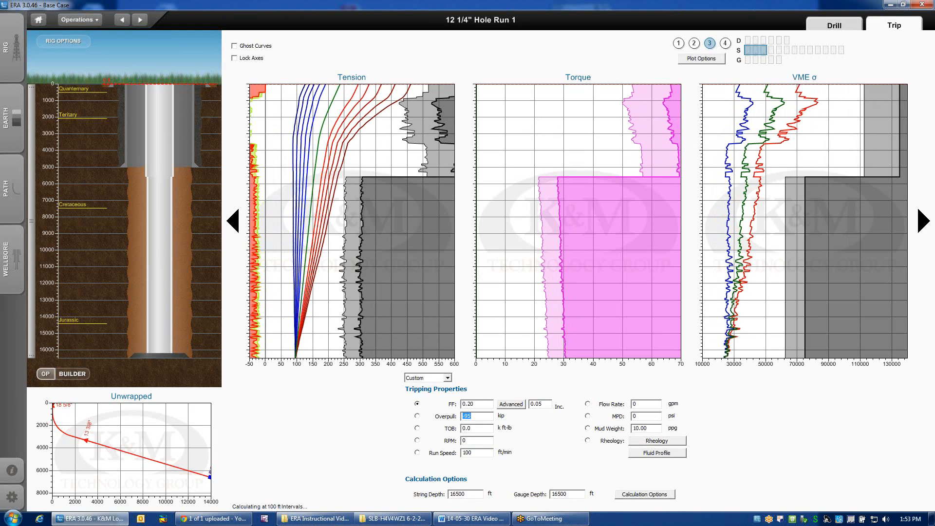
pyautogui.write('-98')
pyautogui.press('Return')
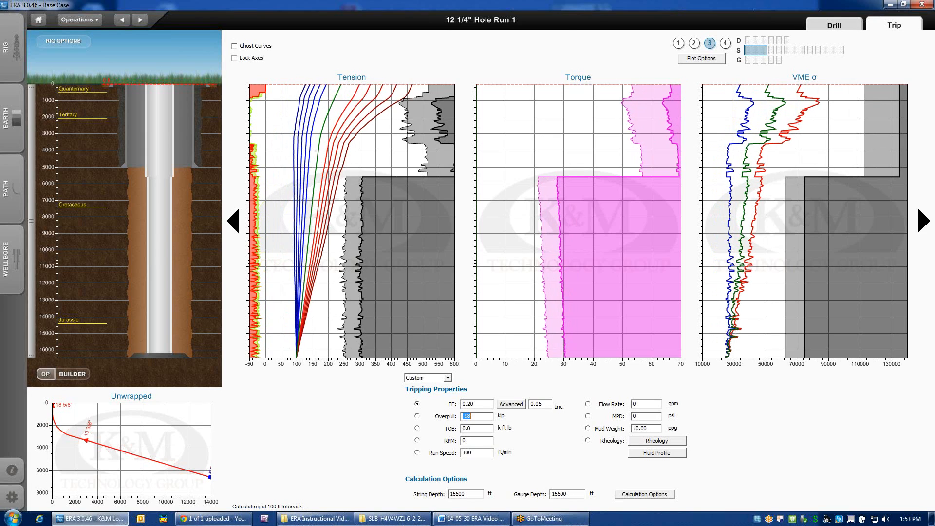
# Raise the overpull to -150 kip and then -160 kip.
pyautogui.moveTo(298, 360)
pyautogui.write('150')
pyautogui.press('Return')
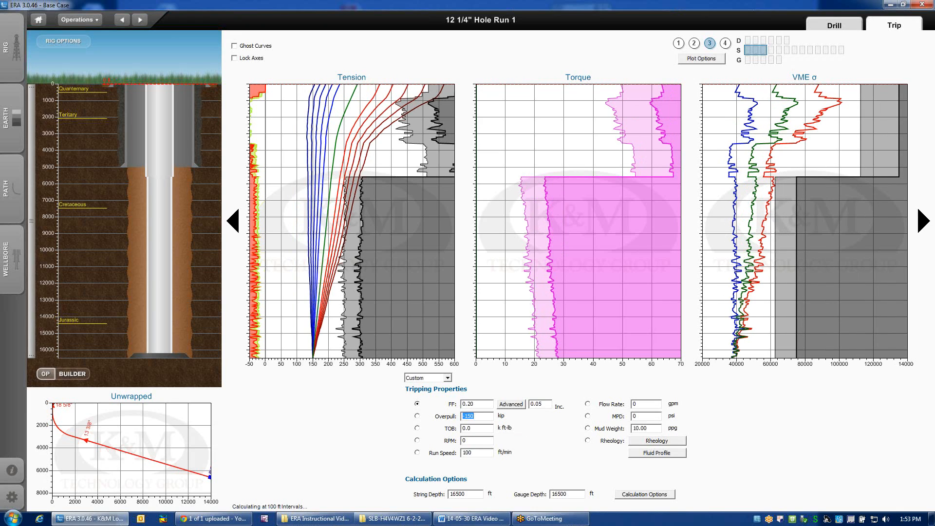
pyautogui.write('-160')
pyautogui.press('Return')
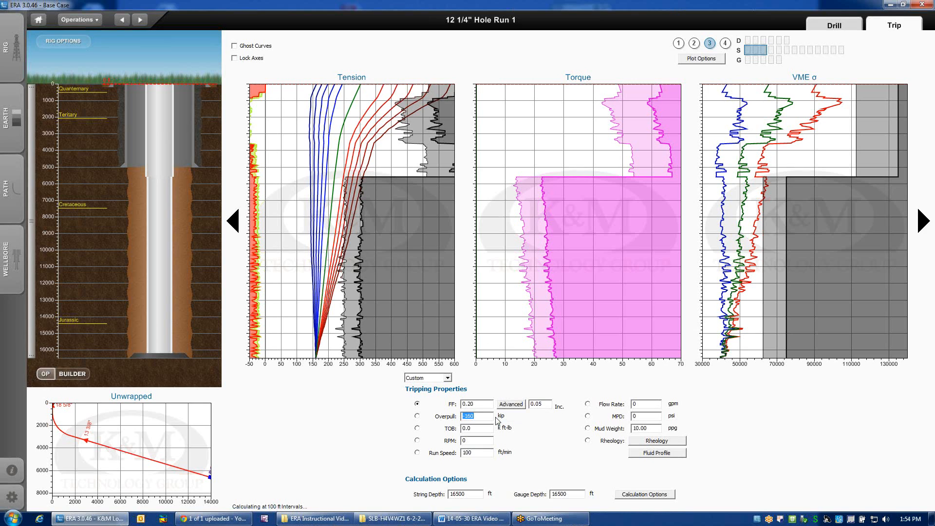
pyautogui.write('0')
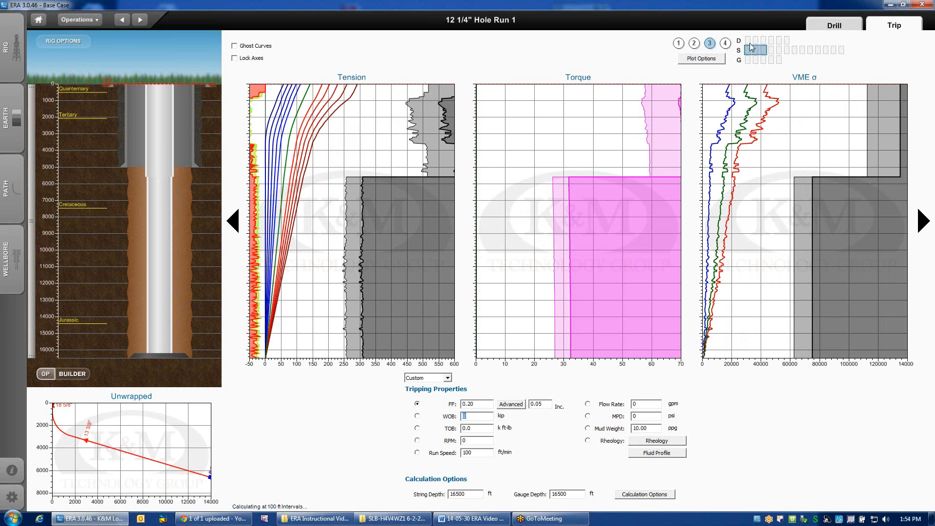
# Reset the WOB to 0 kip and return to the first D plot group.
pyautogui.click(751, 40)
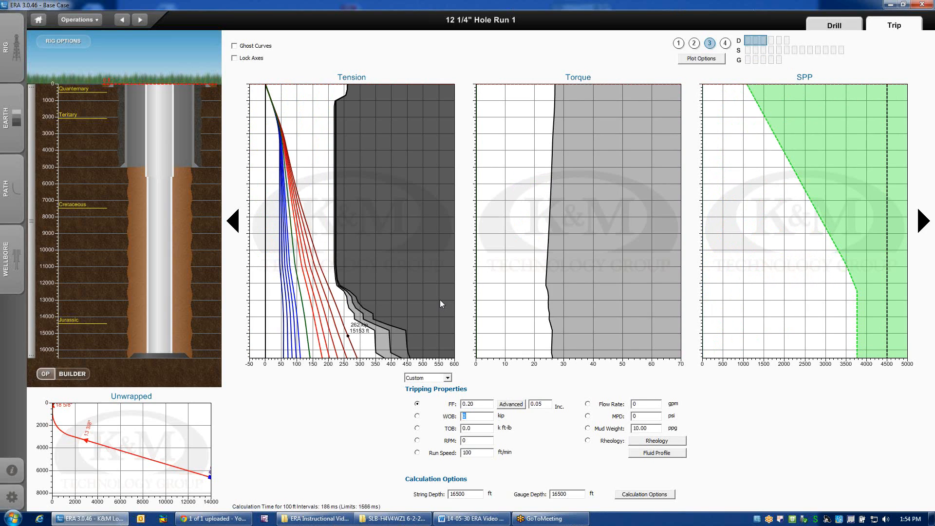